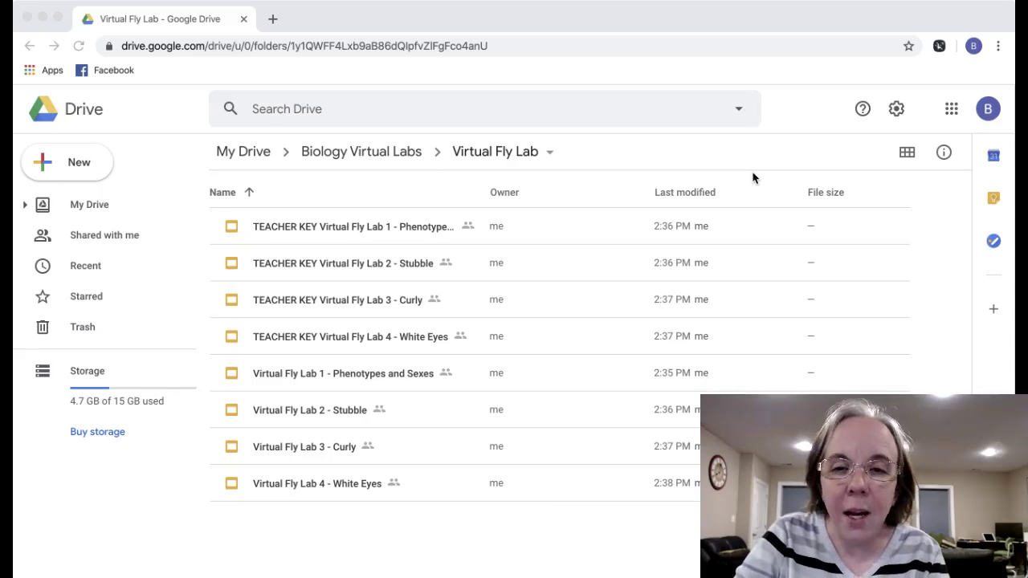
# Open Virtual Fly Lab 1 - Phenotypes and Sexes and go to its fly lifecycle diagram slide
pyautogui.click(731, 20)
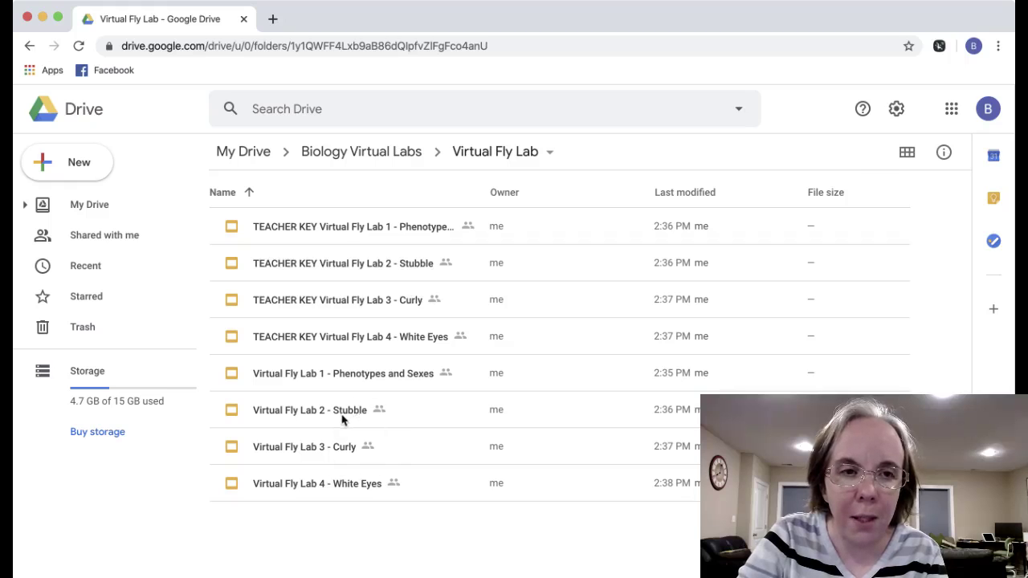
pyautogui.doubleClick(383, 372)
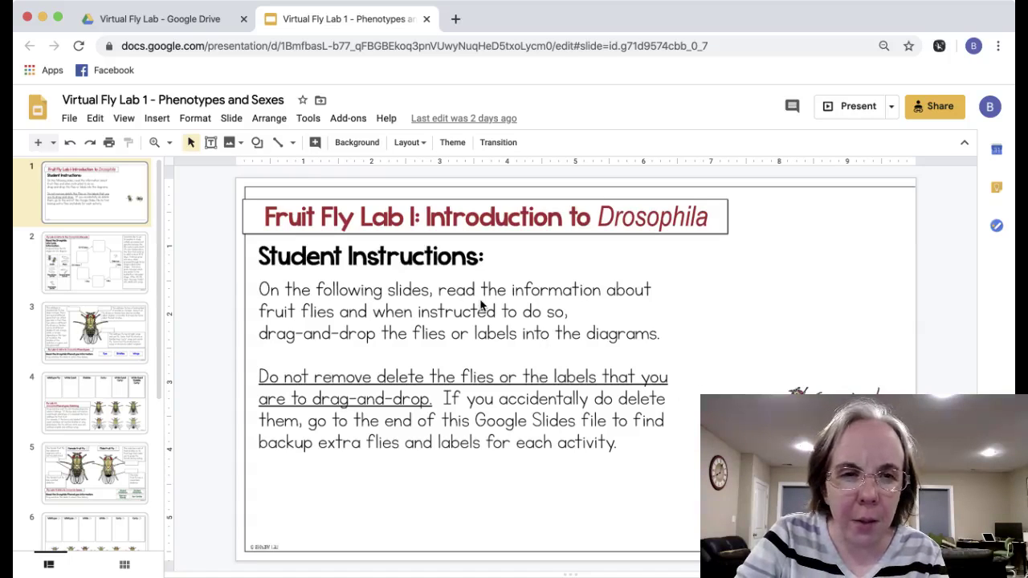
pyautogui.click(118, 270)
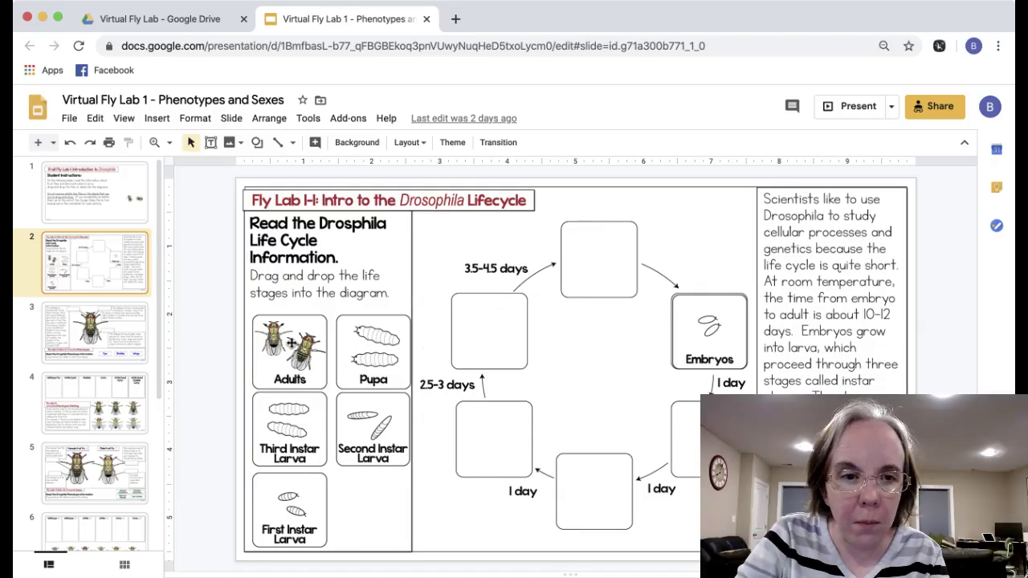
# Place the Adults image in the diagram's top box and back, then show the phenotypes slide
pyautogui.moveTo(282, 344); pyautogui.dragTo(589, 252)
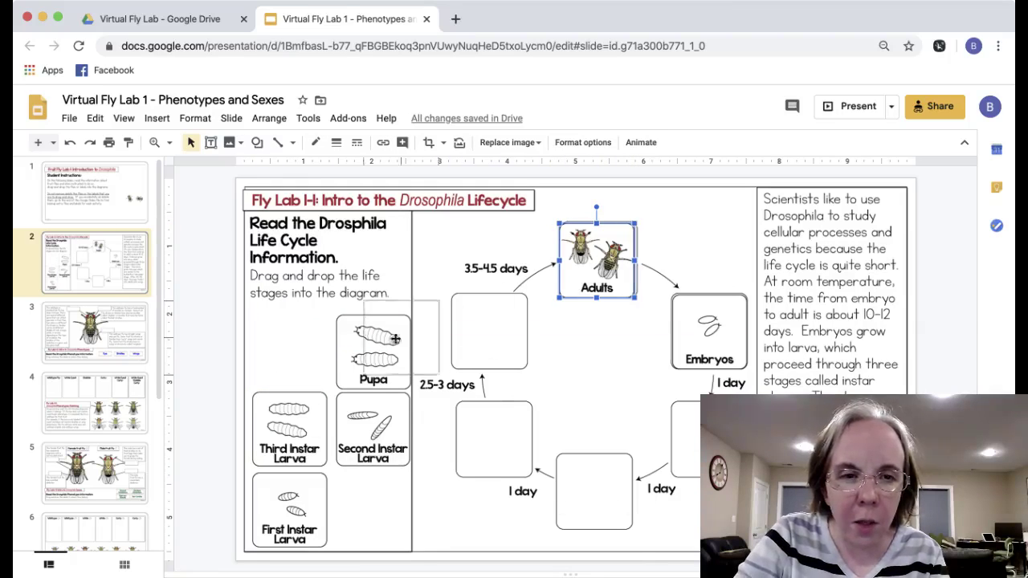
pyautogui.moveTo(303, 346); pyautogui.dragTo(304, 346)
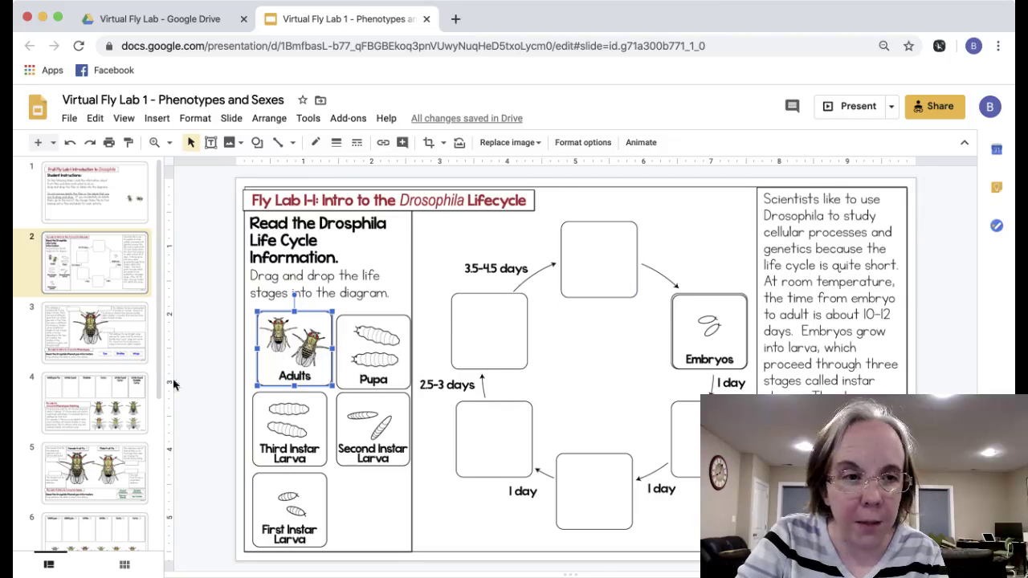
pyautogui.click(119, 337)
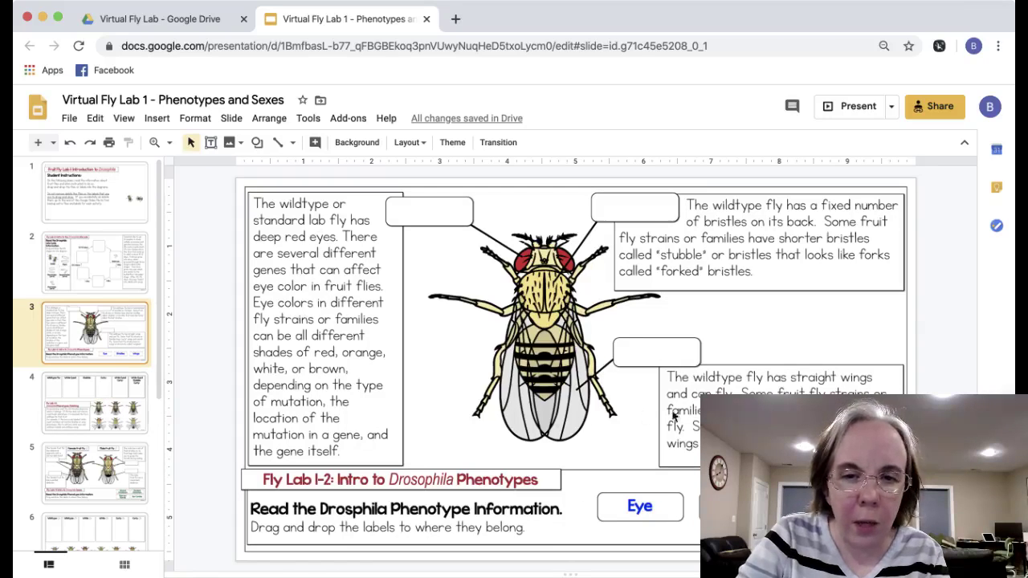
# On the phenotype matching slide, put a wildtype fly in the Wildtype Fly box, then remove it
pyautogui.click(111, 396)
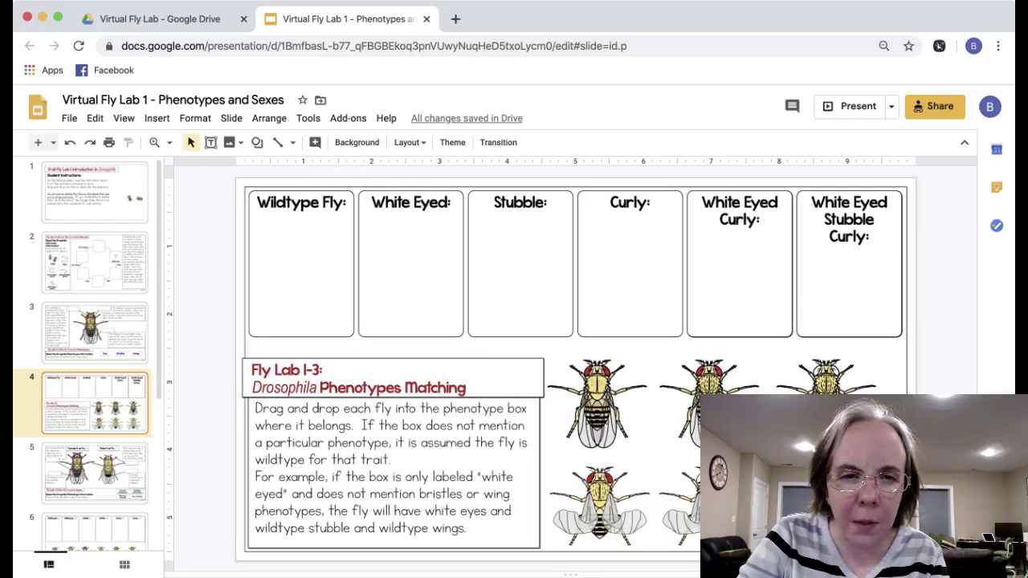
pyautogui.moveTo(710, 402); pyautogui.dragTo(304, 274)
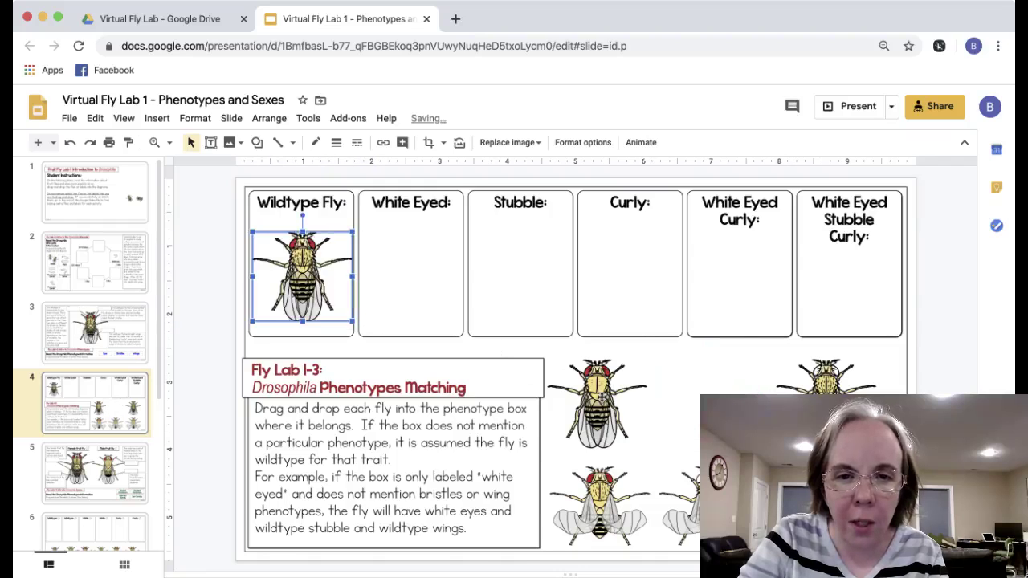
pyautogui.moveTo(604, 394)
pyautogui.mouseDown()
pyautogui.moveTo(528, 300)
pyautogui.moveTo(521, 265)
pyautogui.moveTo(601, 386)
pyautogui.mouseUp()
pyautogui.click(615, 493)
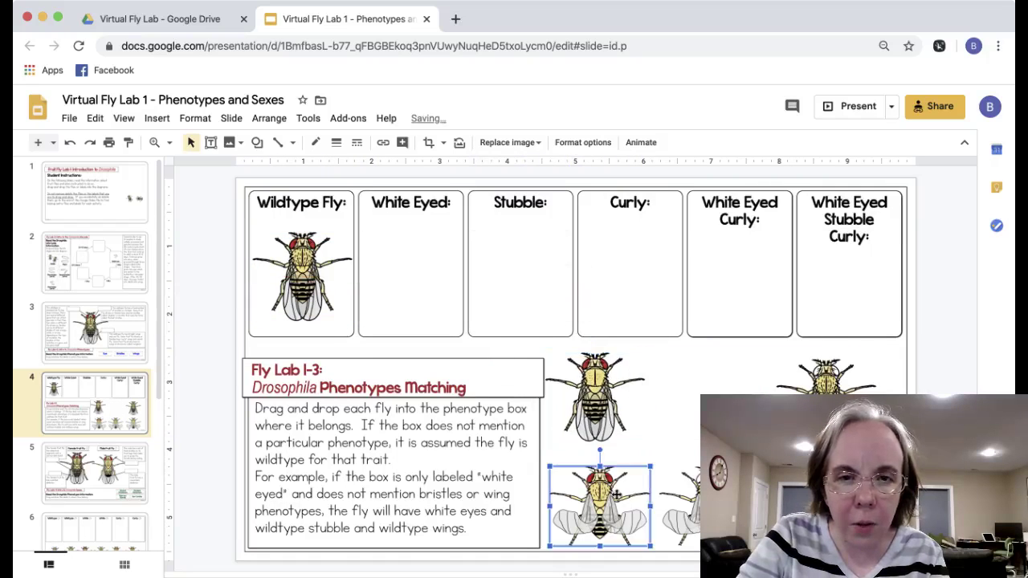
pyautogui.click(304, 277)
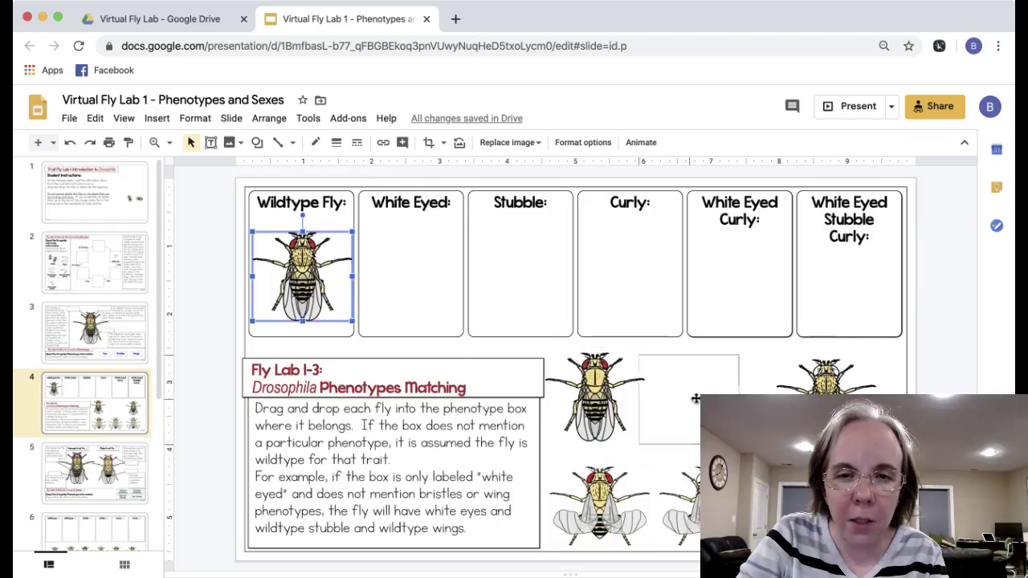
pyautogui.moveTo(695, 399); pyautogui.dragTo(716, 399)
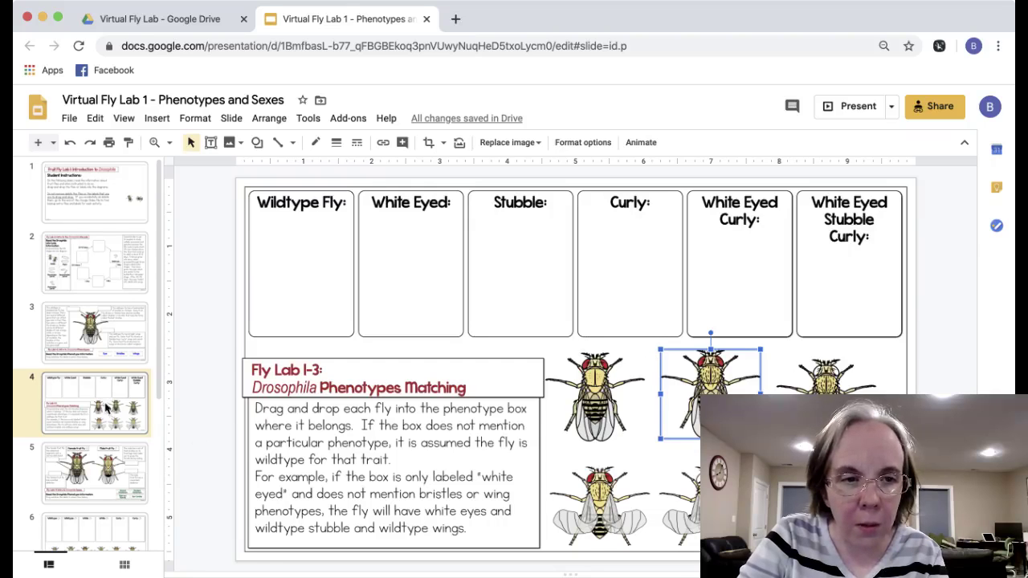
# Try the Round Abdomen label under the male fly on the sexes slide, then go to sex-phenotype matching
pyautogui.scroll(-3, 105, 385)
pyautogui.click(100, 331)
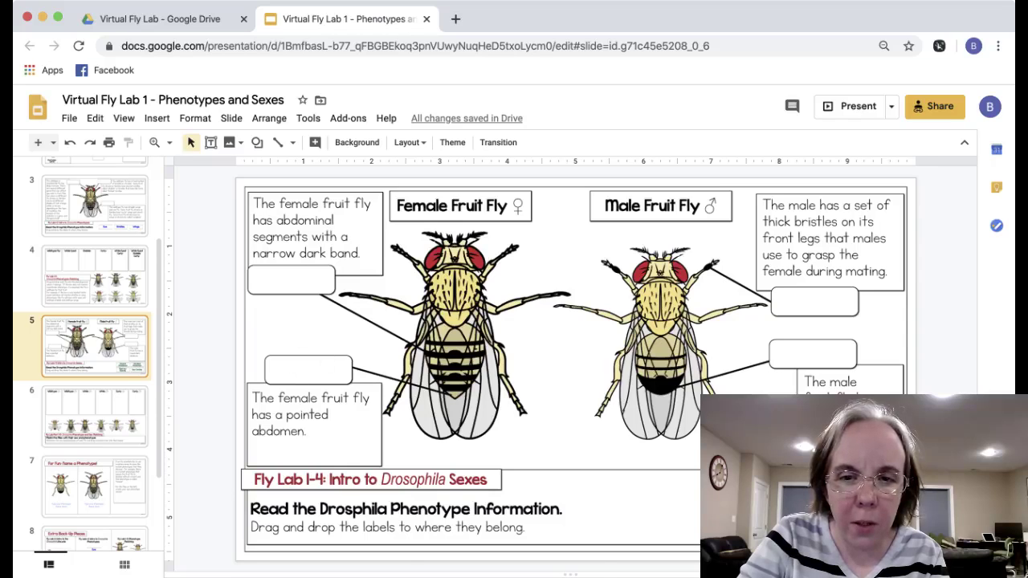
pyautogui.moveTo(683, 492); pyautogui.dragTo(638, 463)
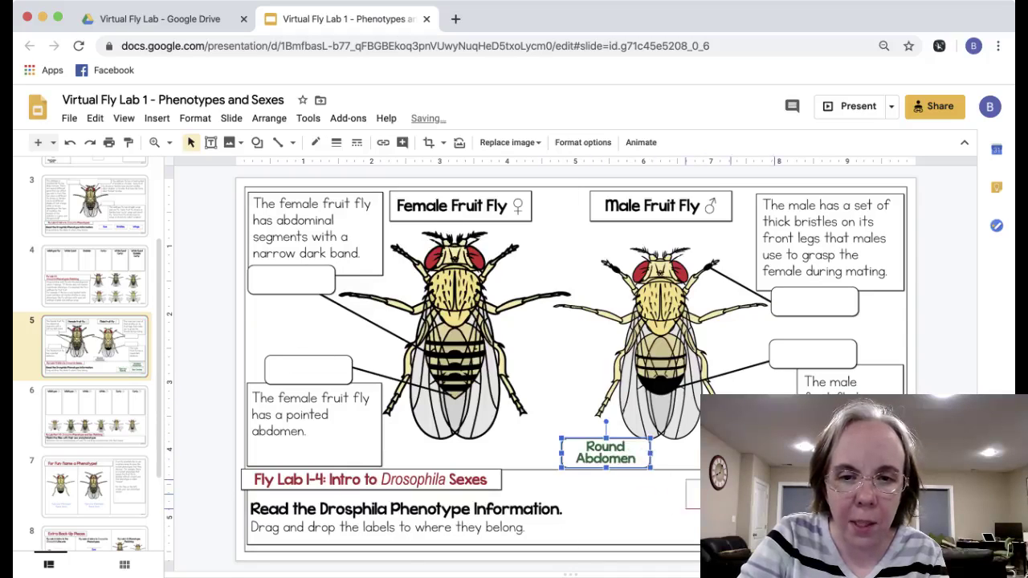
pyautogui.press('Delete')
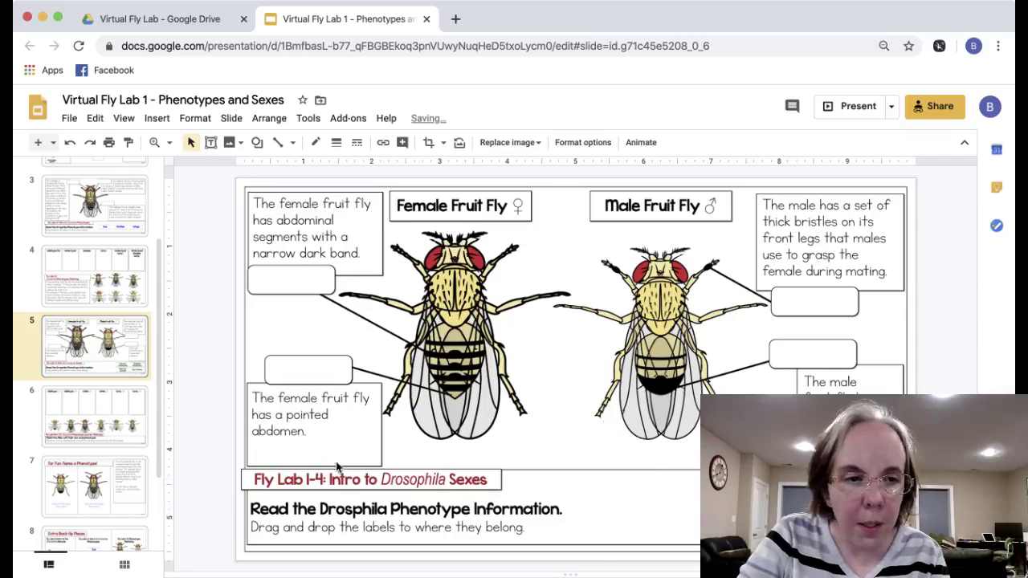
pyautogui.click(119, 418)
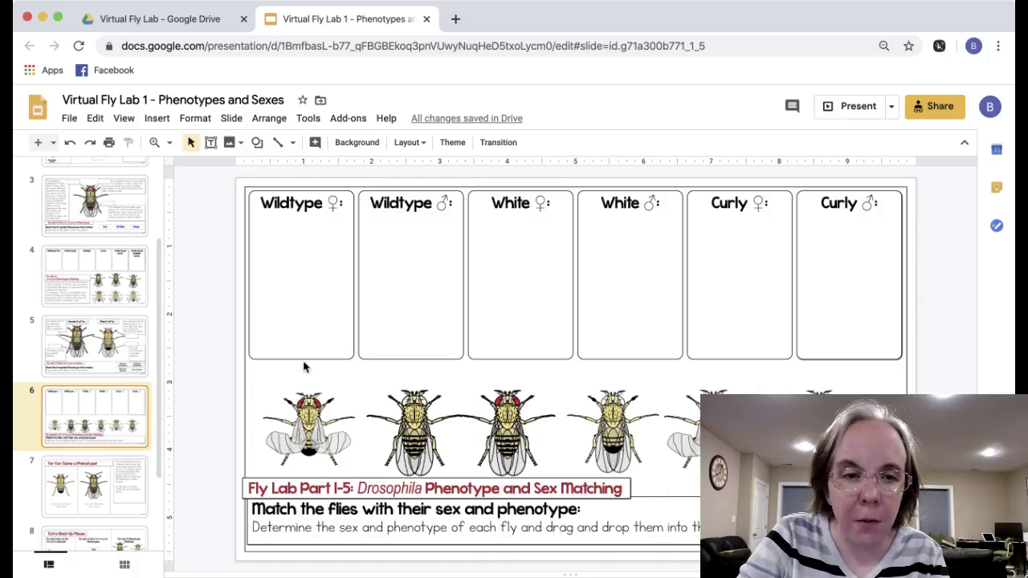
pyautogui.scroll(-3, 109, 366)
# Visit the Name a Phenotype slide, select its left name box, then go to Extra Back-Up Pieces
pyautogui.click(91, 367)
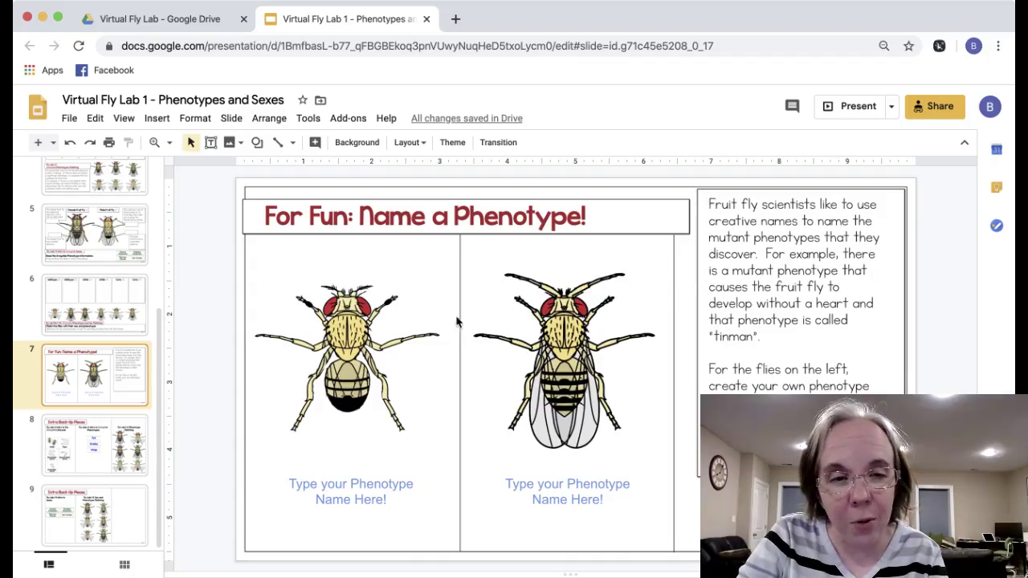
pyautogui.click(366, 499)
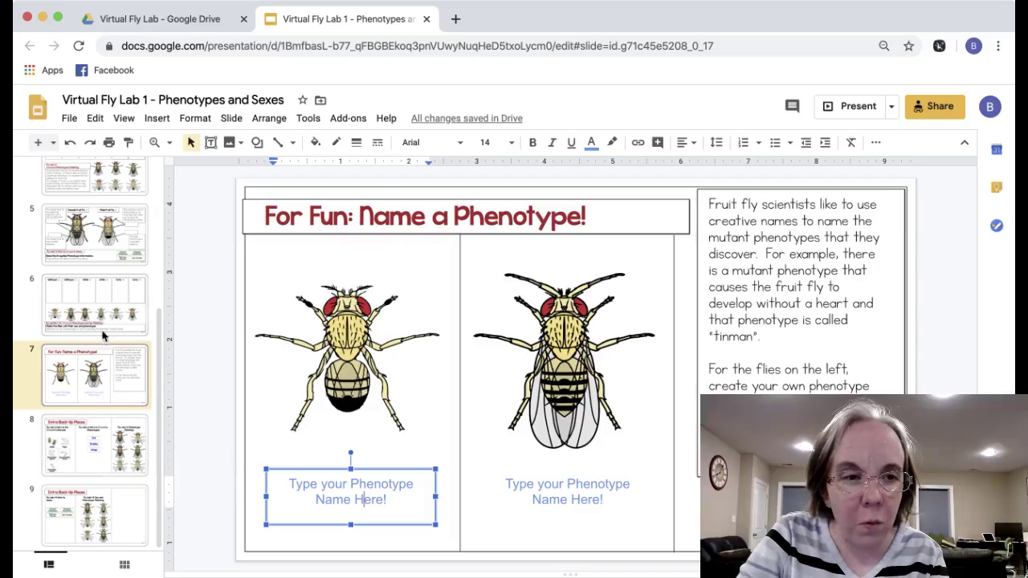
pyautogui.click(92, 449)
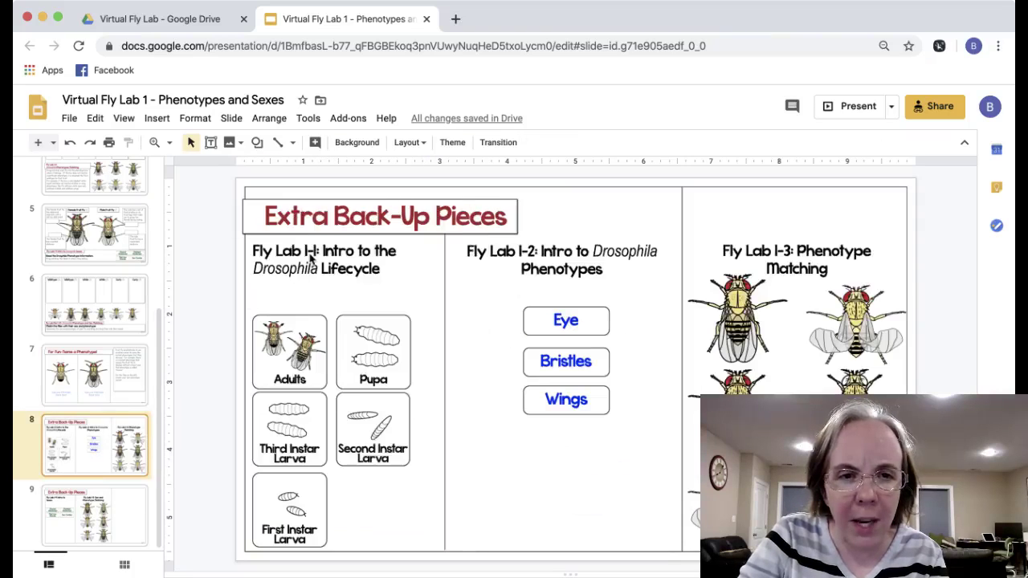
# Return to the lifecycle diagram slide and select the Adults and Pupa images
pyautogui.scroll(5, 138, 293)
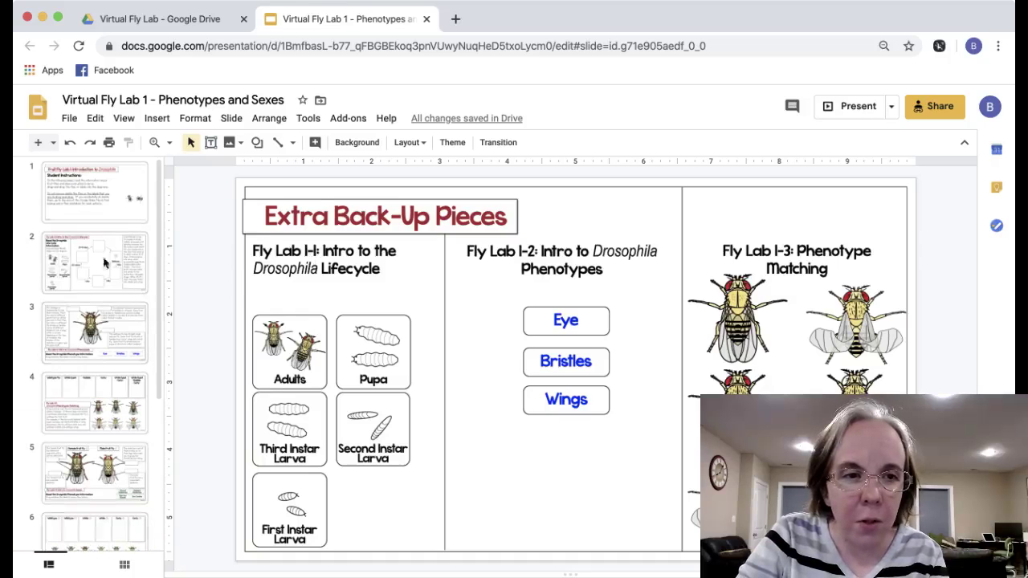
pyautogui.click(101, 250)
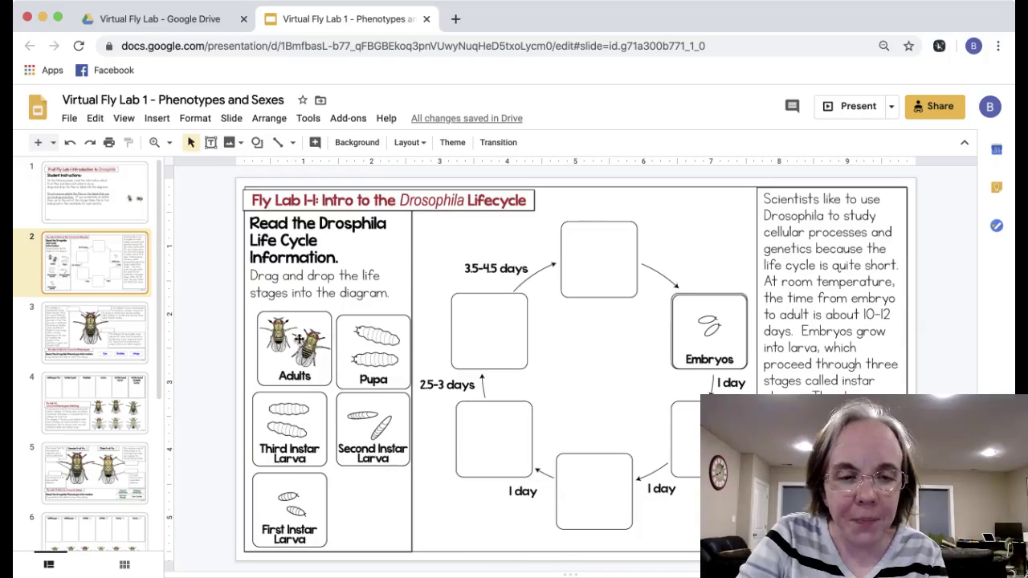
pyautogui.click(301, 353)
pyautogui.click(367, 353)
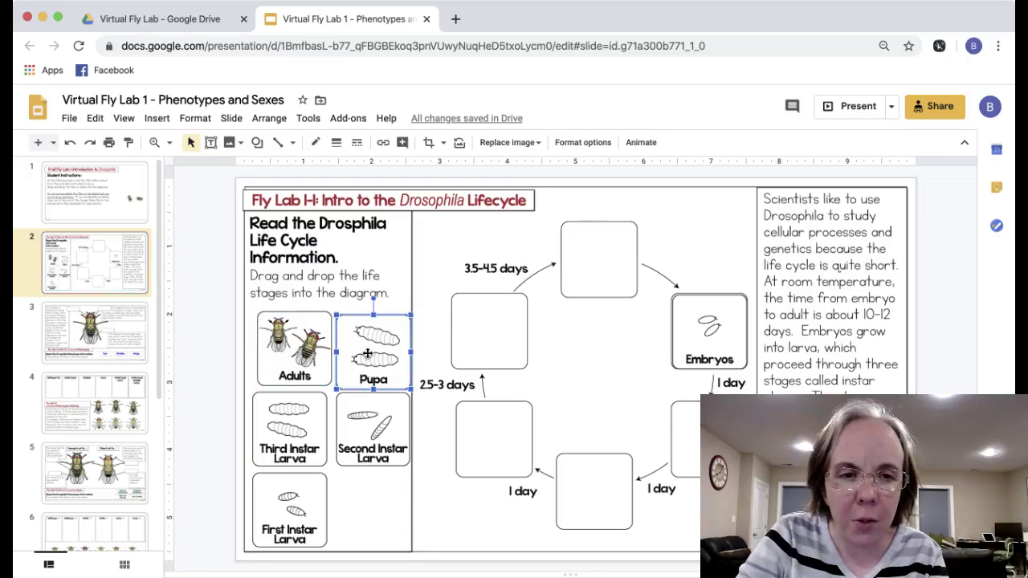
# Go to the first, then the second Extra Back-Up Pieces slide
pyautogui.scroll(-3, 124, 354)
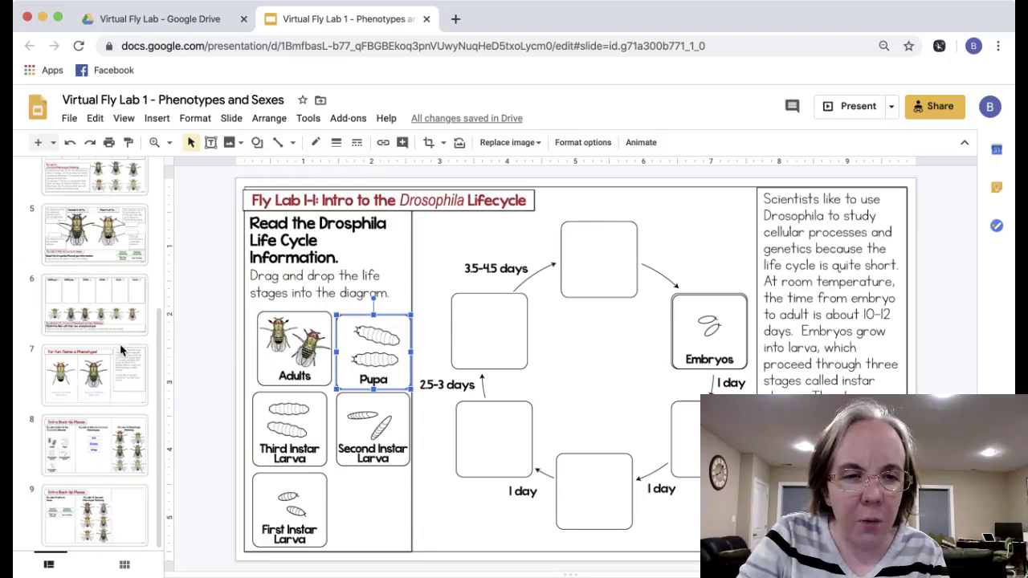
pyautogui.click(105, 446)
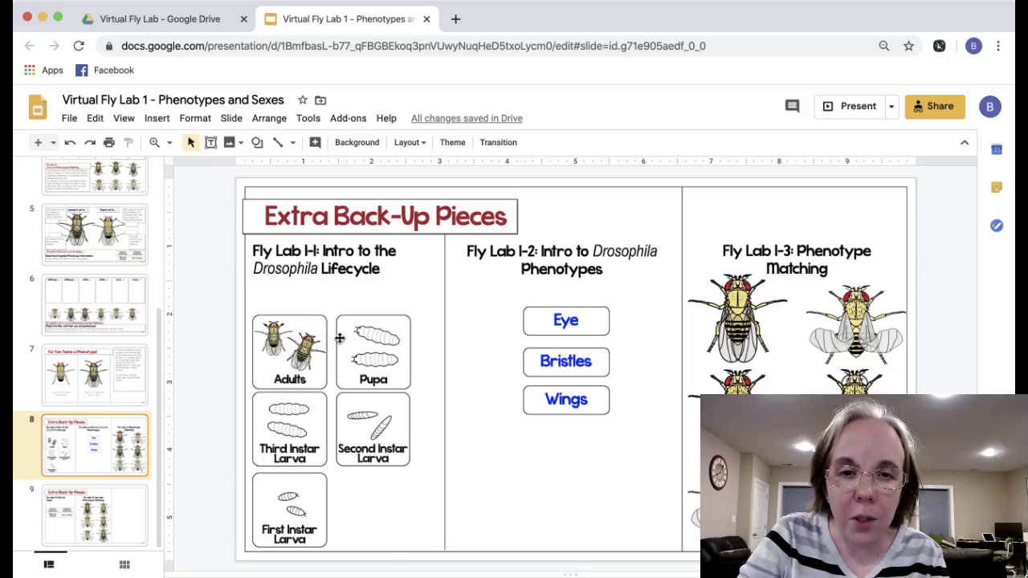
pyautogui.click(91, 516)
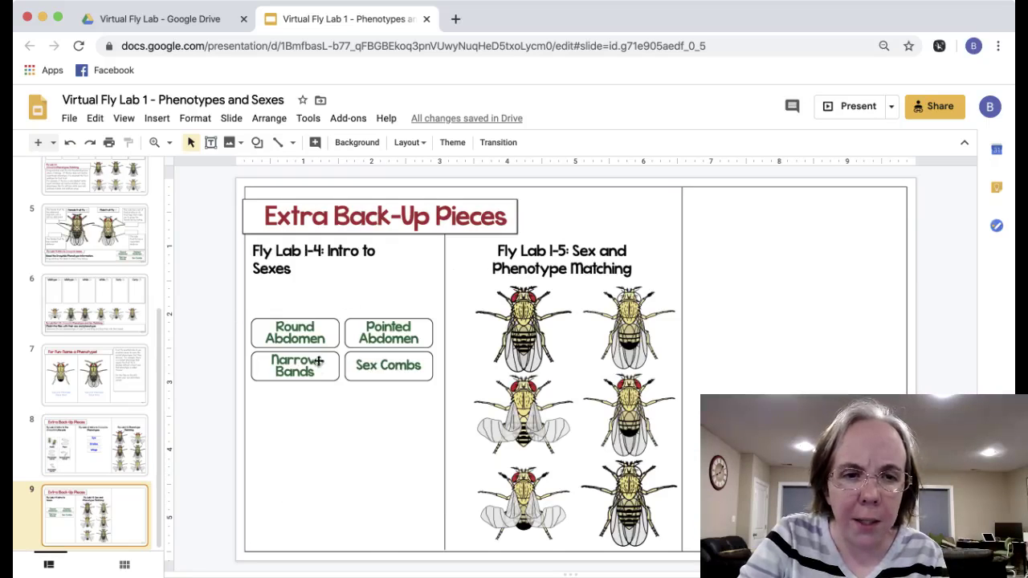
pyautogui.scroll(5, 115, 293)
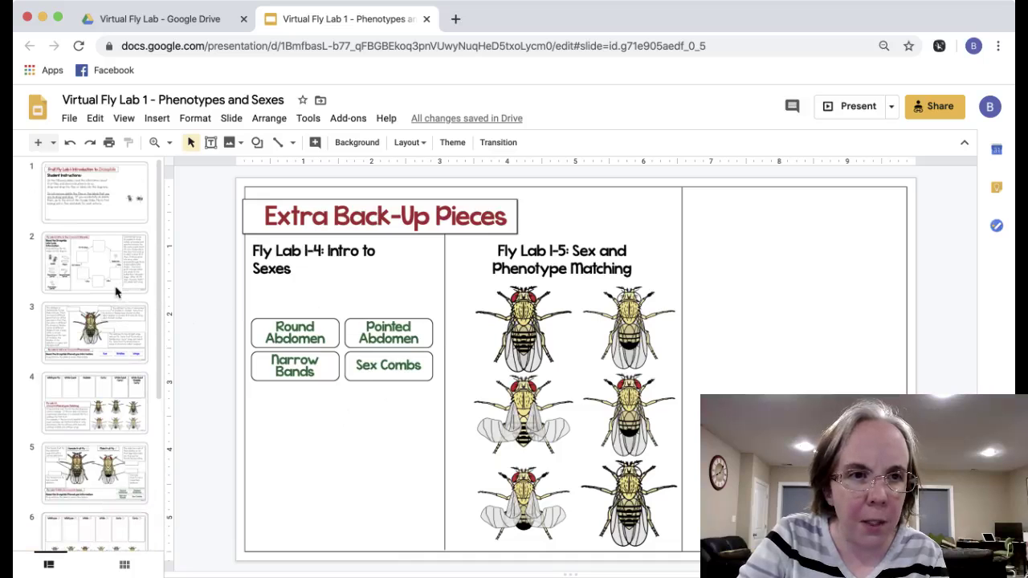
# Close the Lab 1 tab and open Virtual Fly Lab 2 - Stubble from the Drive list
pyautogui.click(427, 19)
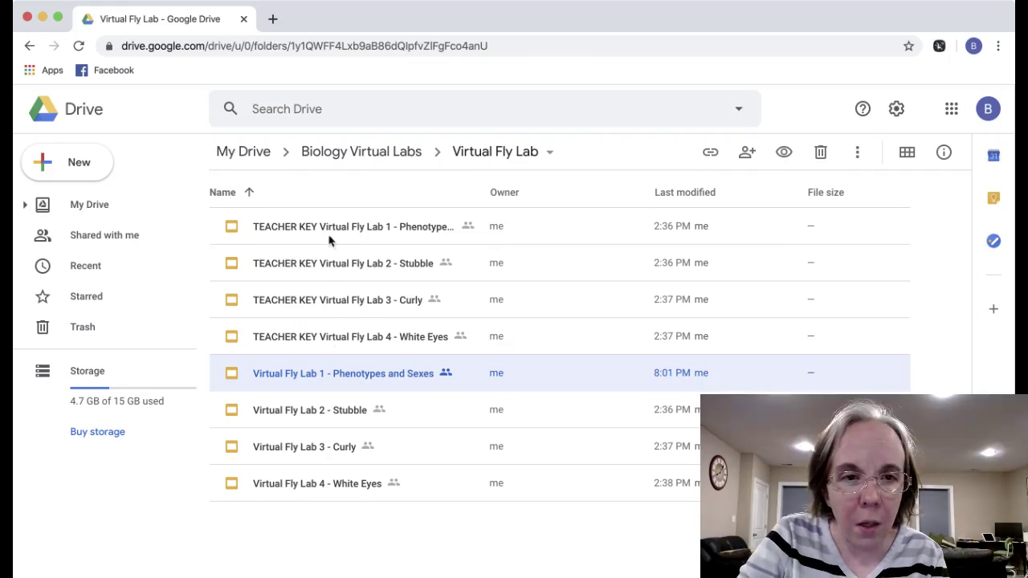
pyautogui.doubleClick(299, 412)
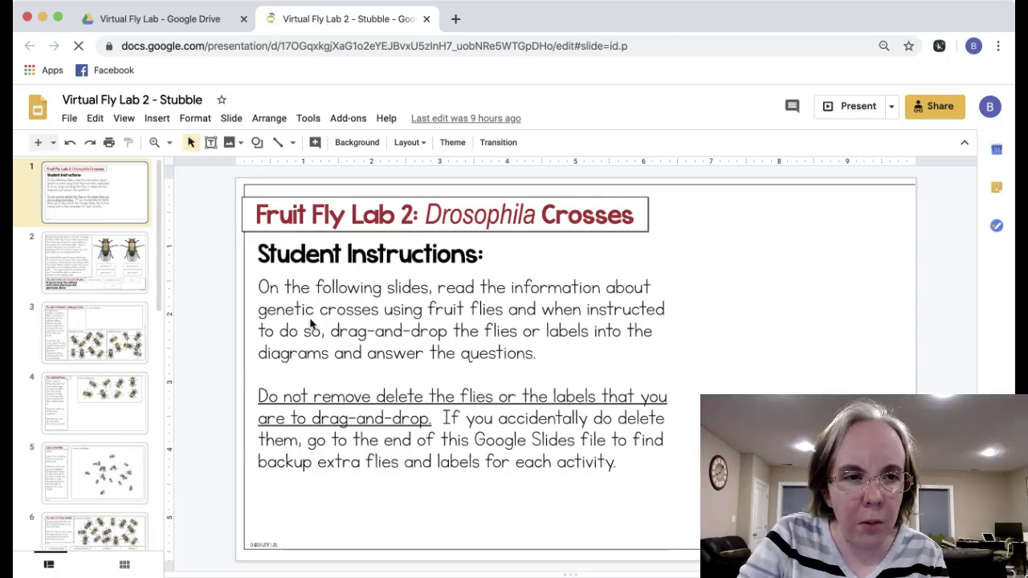
# On the fly strains slide, try the stubble bristles label on the right fly, undo, then go to slide 3
pyautogui.click(100, 261)
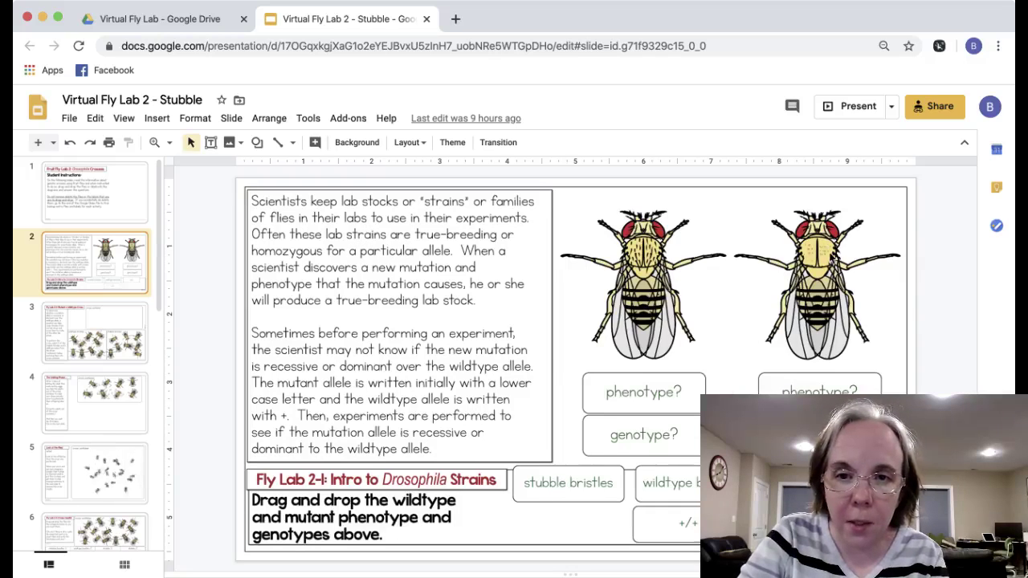
pyautogui.click(580, 482)
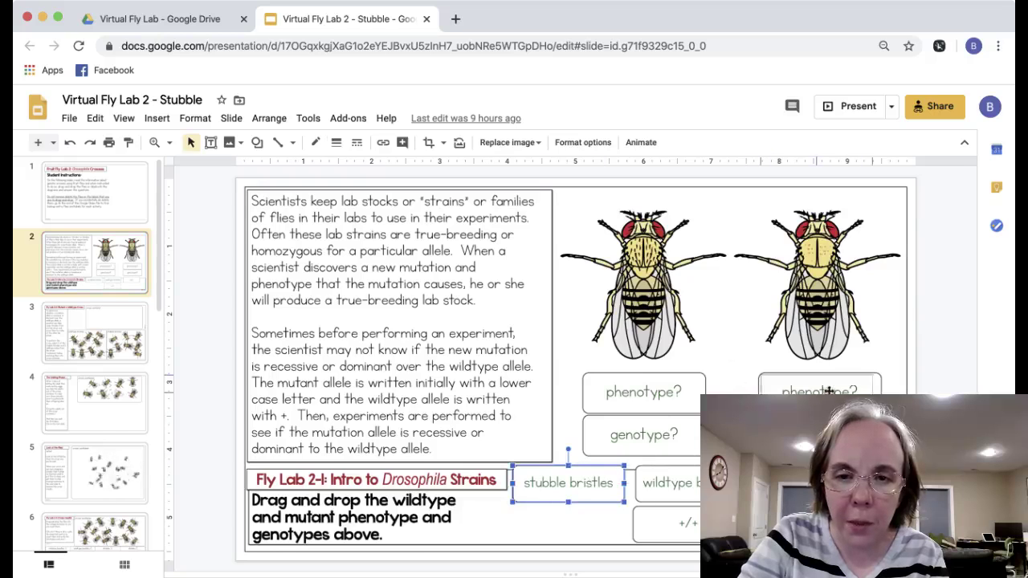
pyautogui.moveTo(829, 391); pyautogui.dragTo(829, 392)
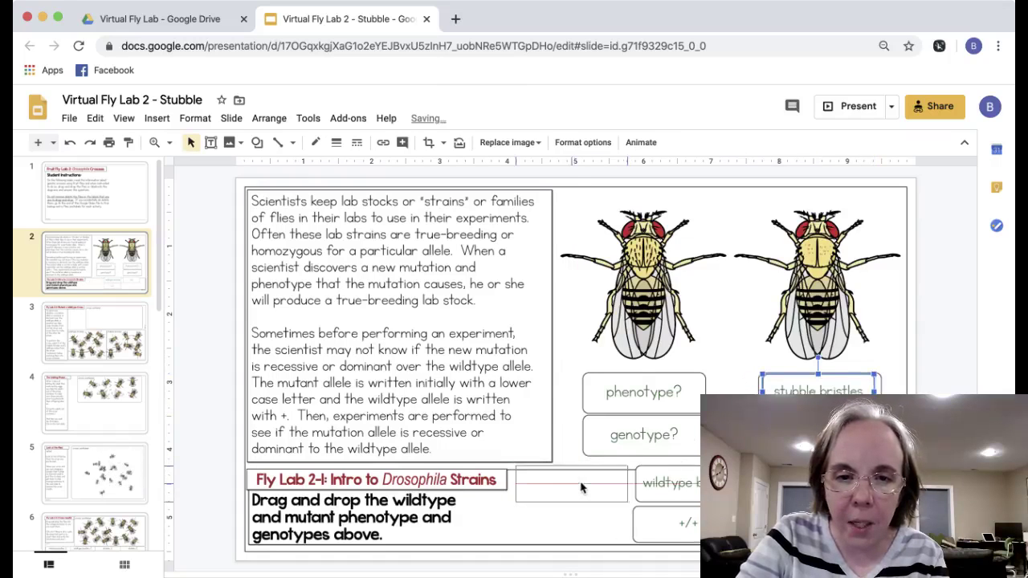
pyautogui.press('super+z')
pyautogui.moveTo(568, 483); pyautogui.dragTo(821, 434)
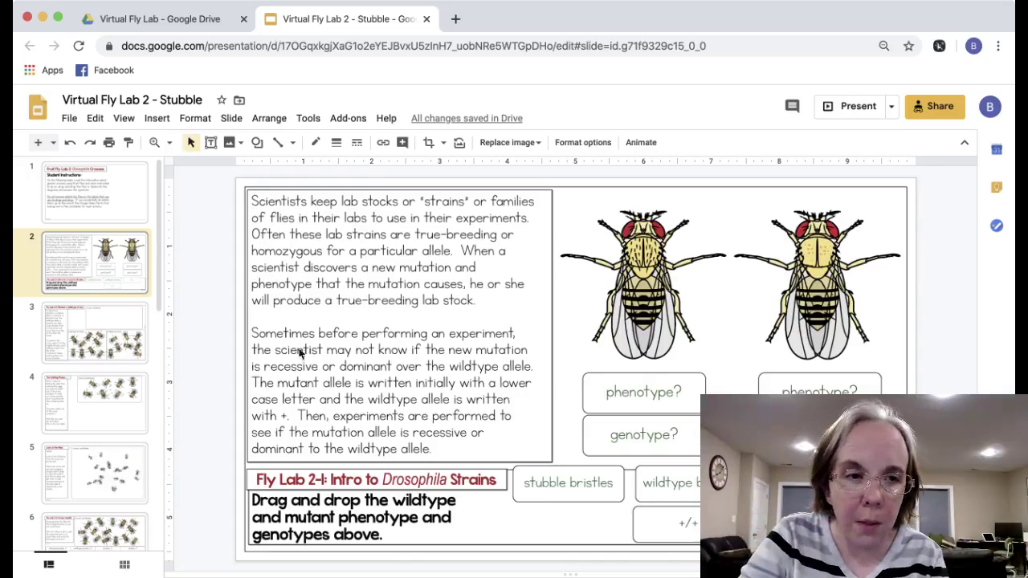
pyautogui.click(102, 334)
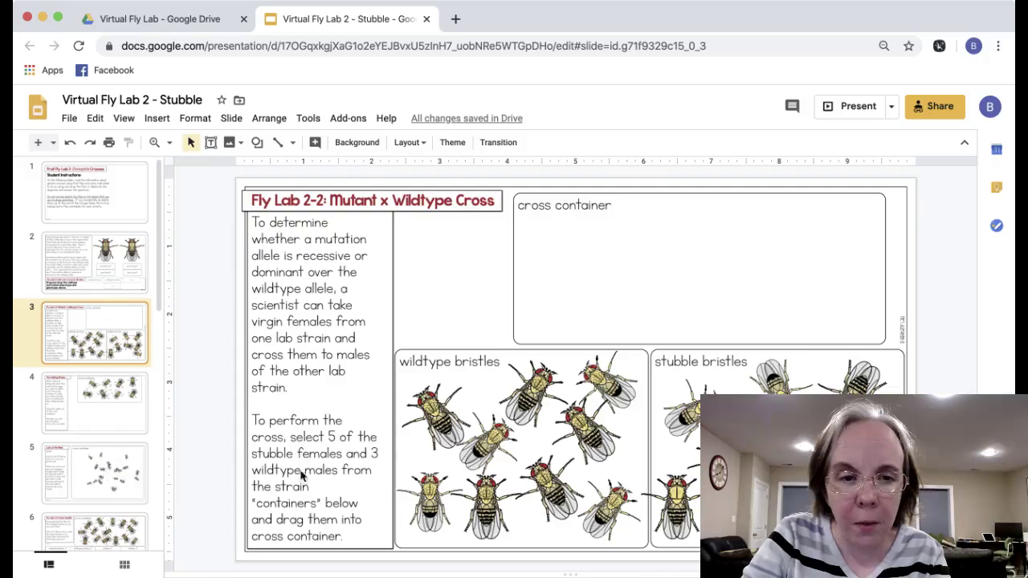
# Drag two wildtype flies into the Mutant x Wildtype cross container, then return them to the wildtype strain
pyautogui.moveTo(604, 392); pyautogui.dragTo(604, 291)
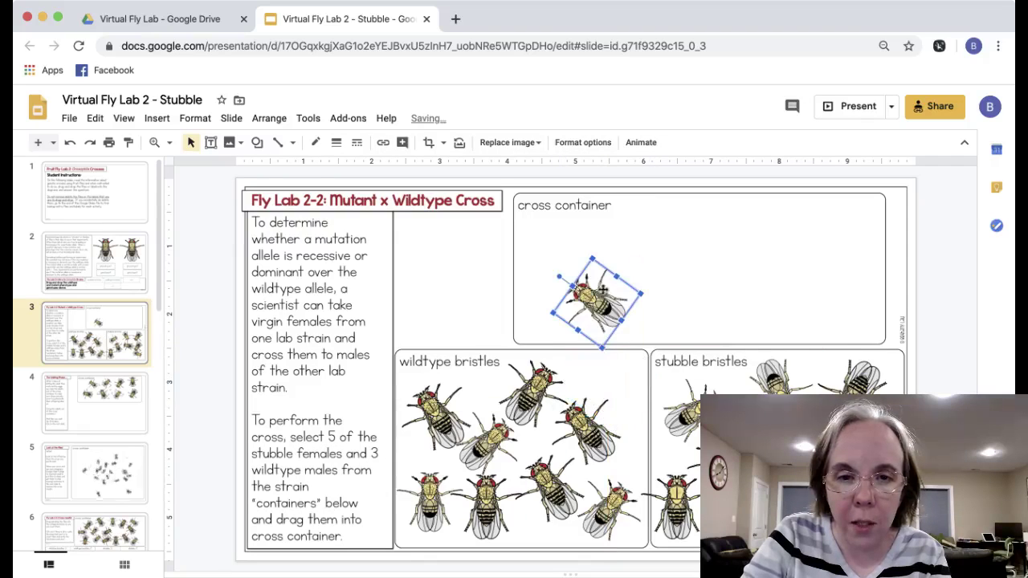
pyautogui.moveTo(688, 474); pyautogui.dragTo(617, 384)
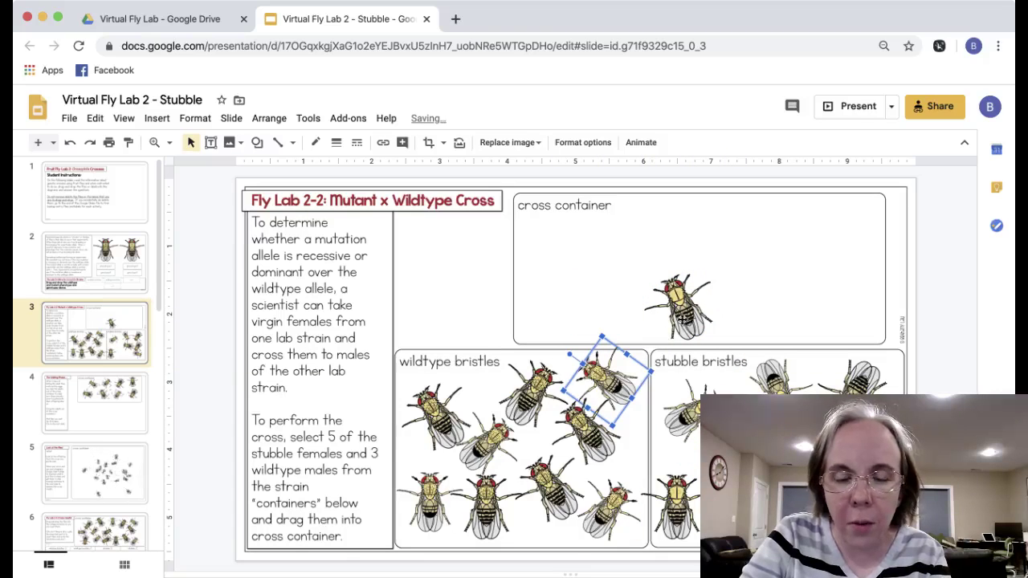
pyautogui.click(682, 310)
pyautogui.moveTo(682, 482); pyautogui.dragTo(689, 480)
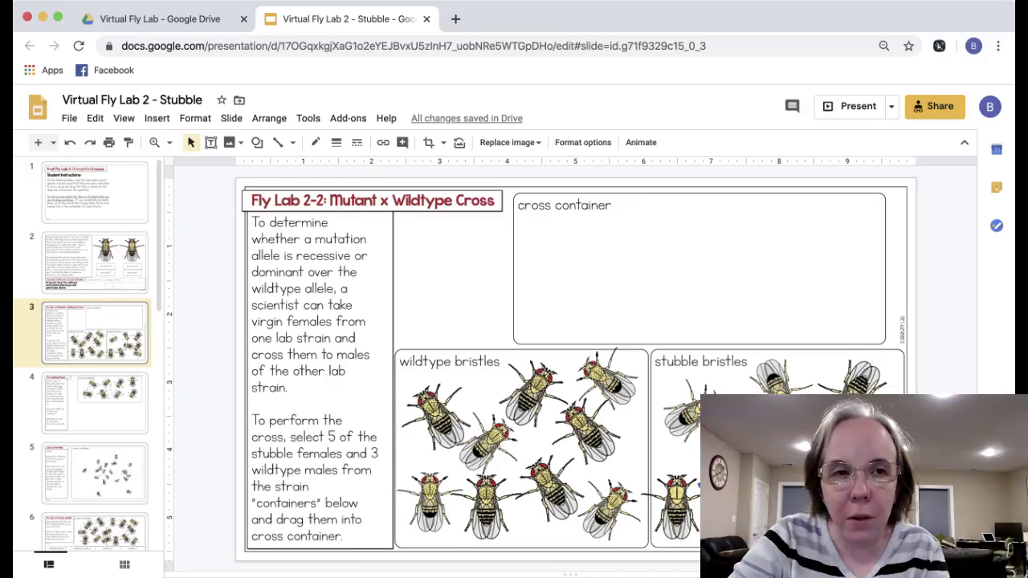
# On The Waiting Phase slide, move the eight adult flies out of the container, then undo
pyautogui.click(122, 397)
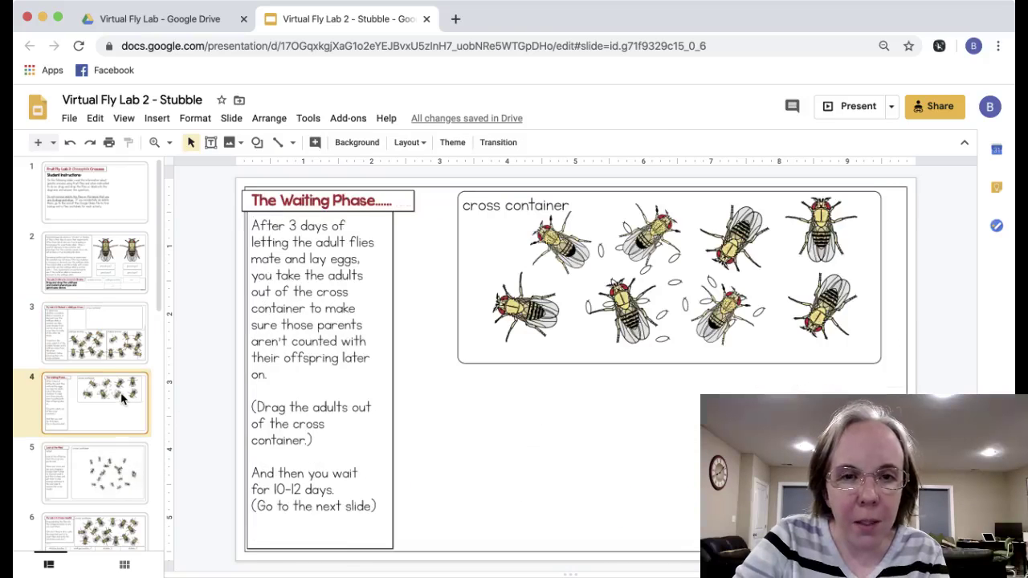
pyautogui.moveTo(839, 375); pyautogui.dragTo(502, 222)
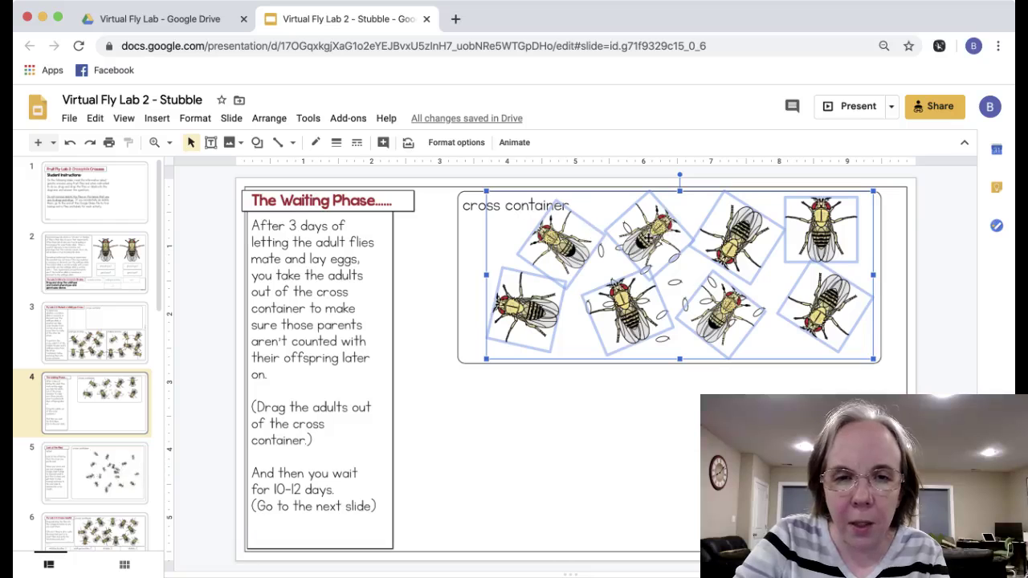
pyautogui.moveTo(647, 233); pyautogui.dragTo(645, 419)
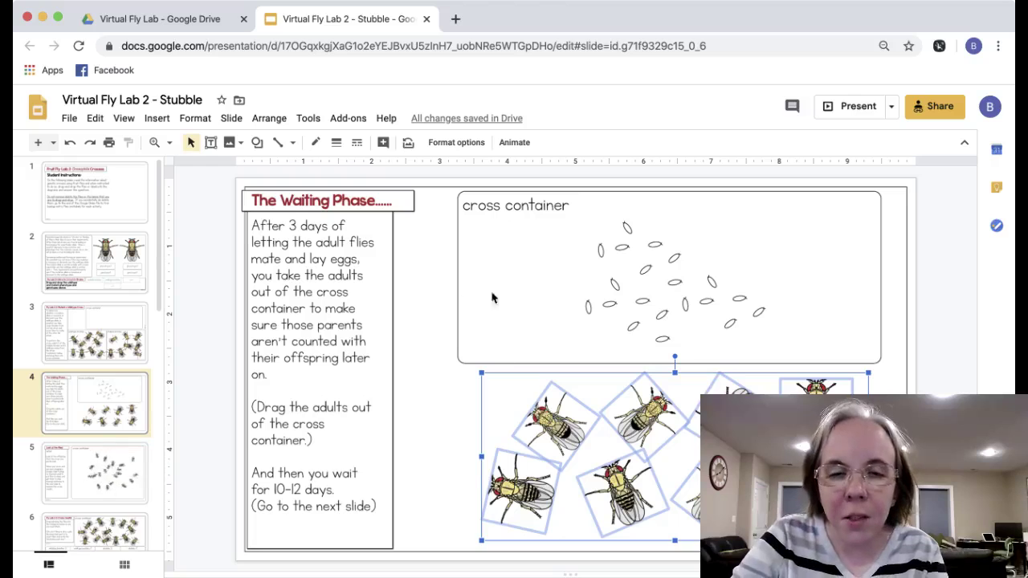
pyautogui.click(588, 312)
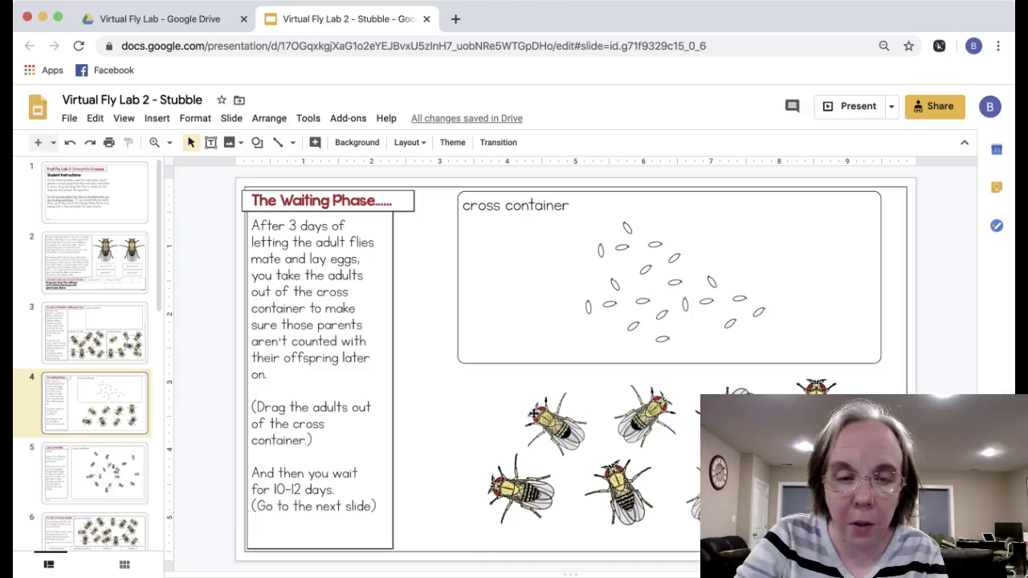
pyautogui.hotkey('ctrl', 'z')
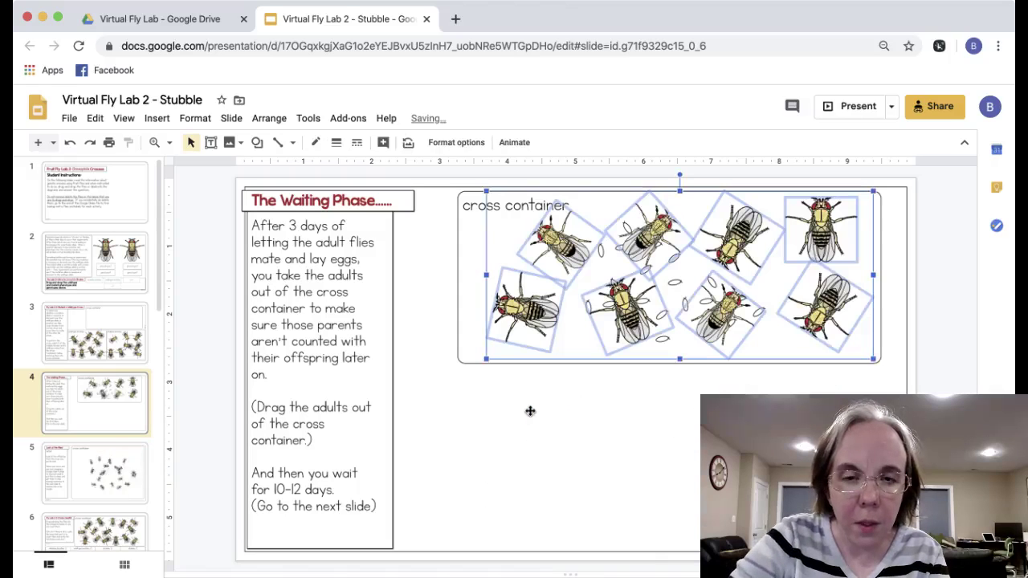
pyautogui.click(475, 423)
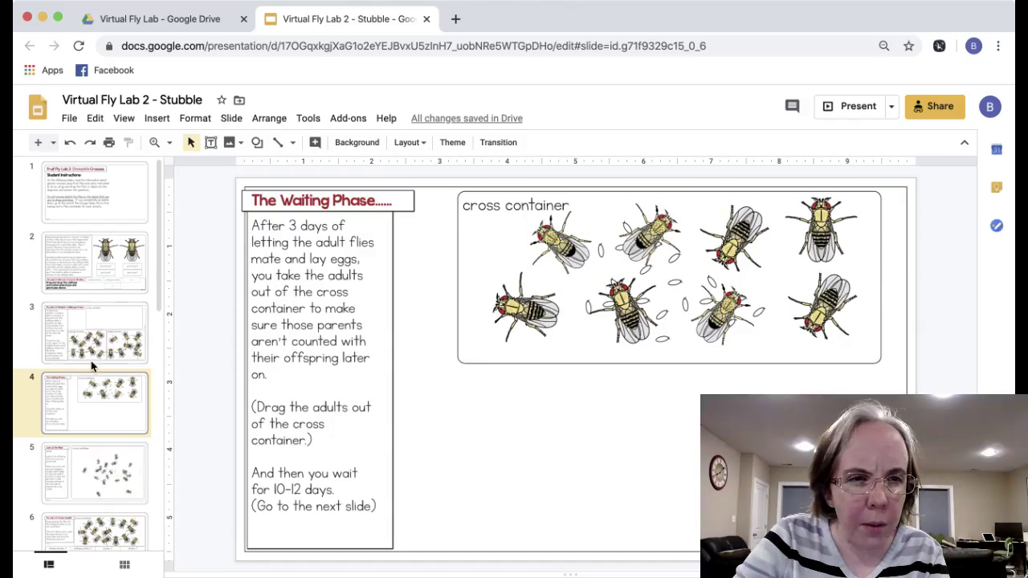
# Glance at the fly strains slide, then return to The Waiting Phase slide
pyautogui.click(117, 283)
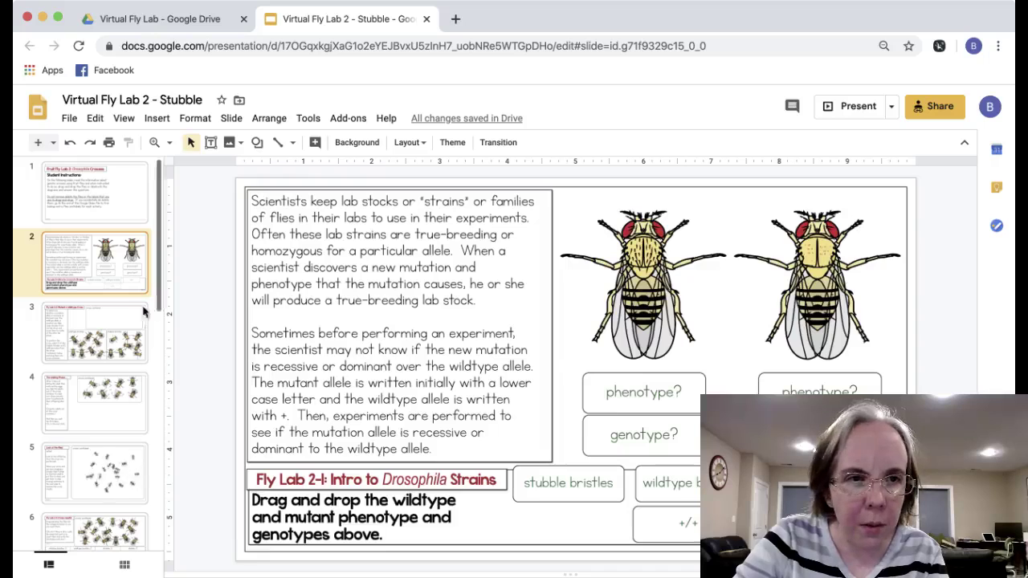
pyautogui.scroll(-4, 106, 409)
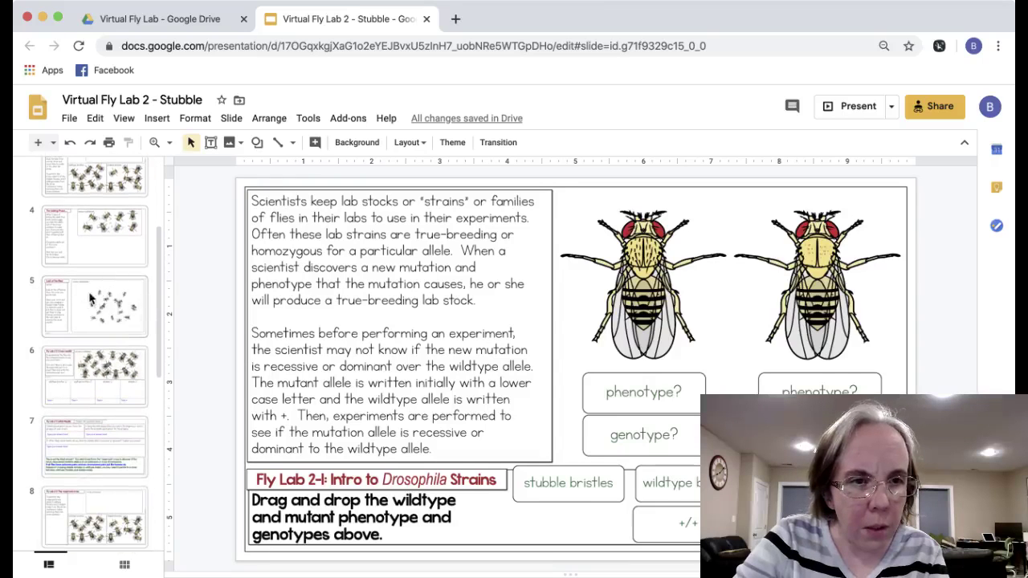
pyautogui.click(103, 259)
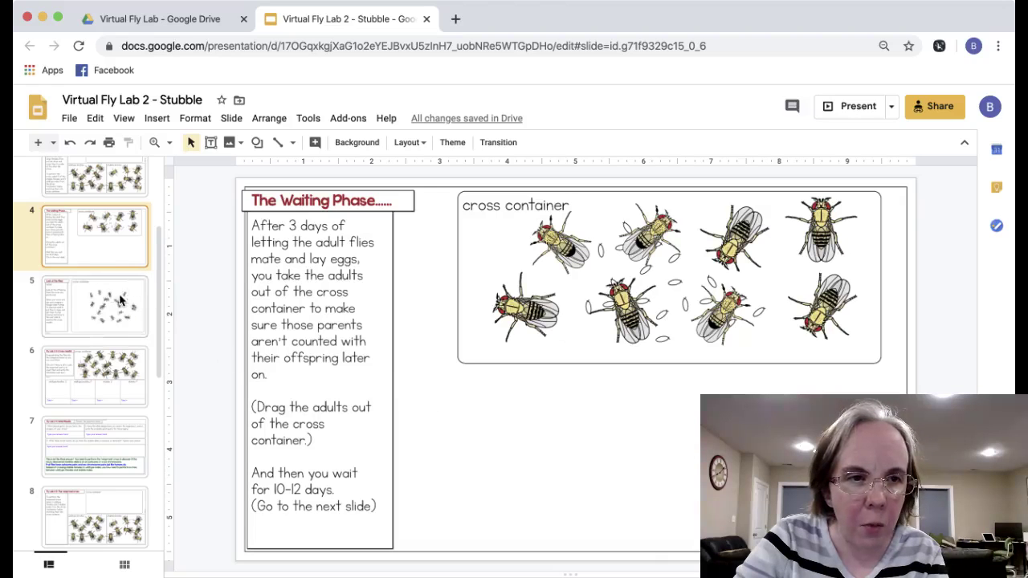
pyautogui.scroll(2, 119, 265)
pyautogui.scroll(1, 119, 267)
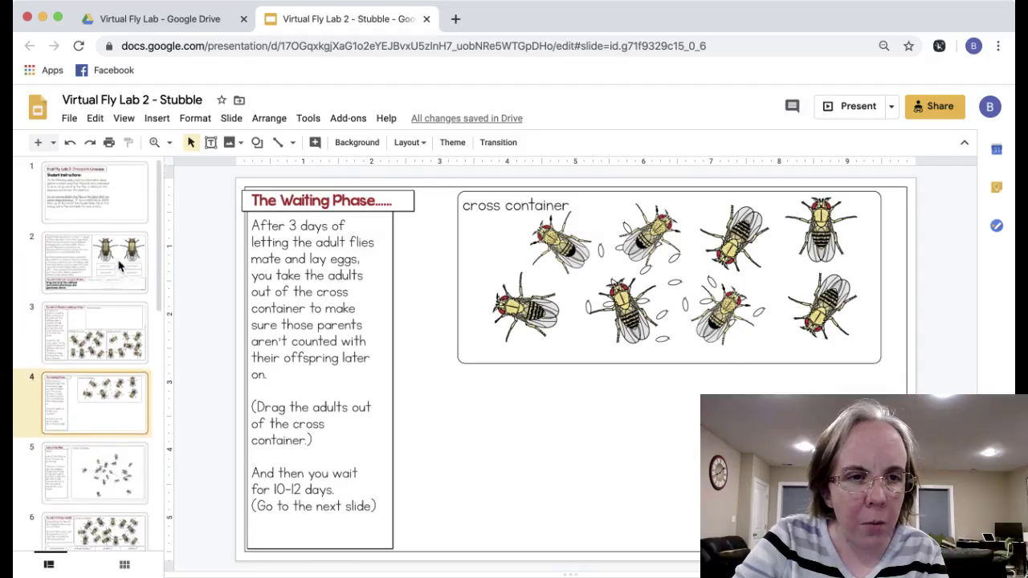
pyautogui.scroll(-3, 119, 272)
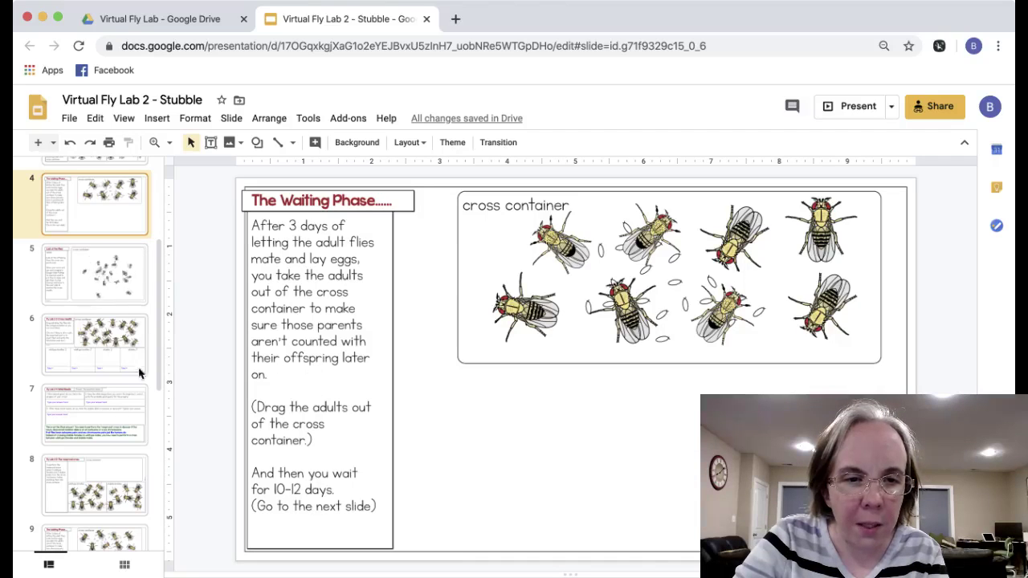
pyautogui.click(106, 277)
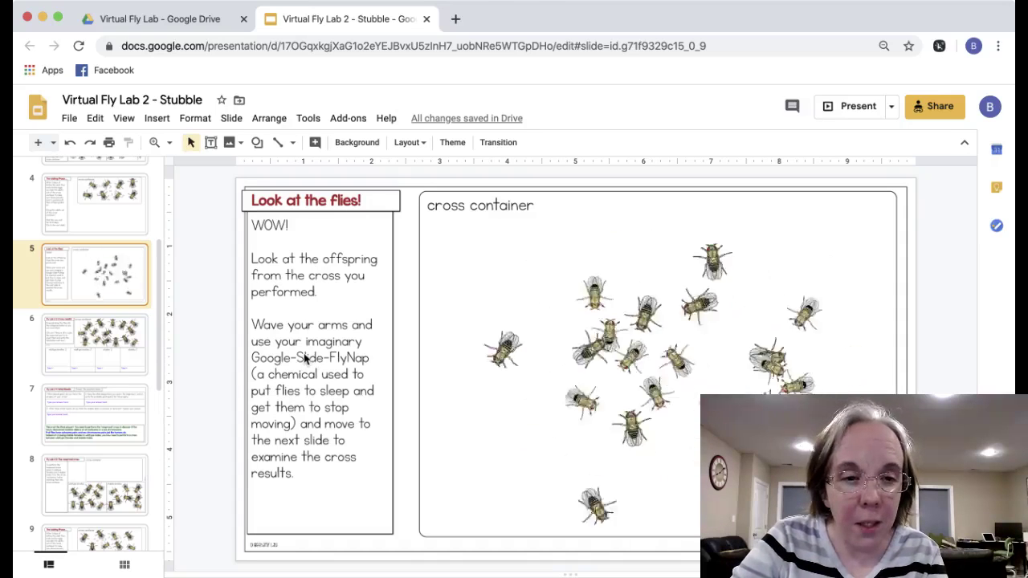
# Show slide 6, 'Fly Lab 2-3: Cross results!', with offspring flies and empty category boxes
pyautogui.click(113, 343)
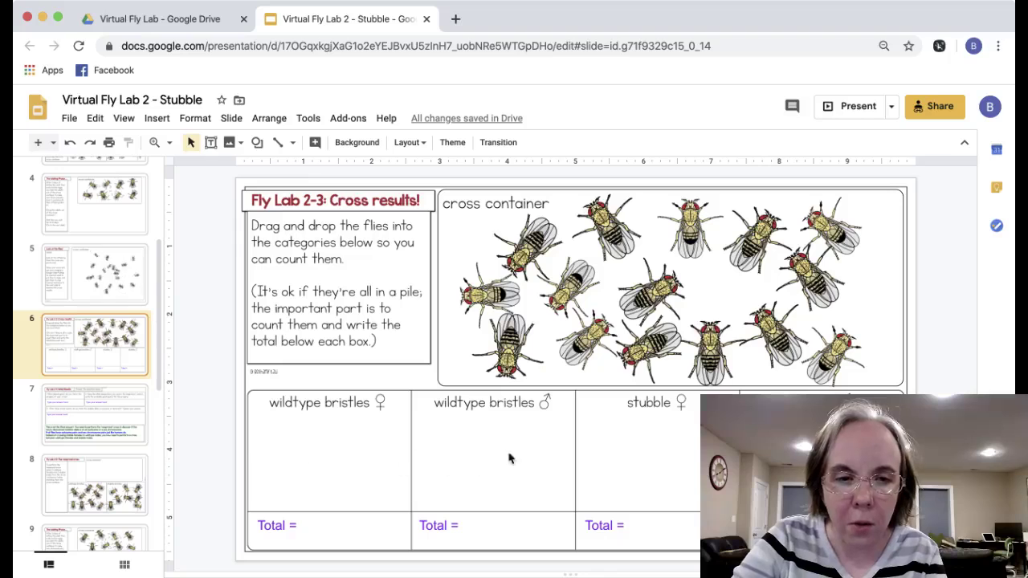
# Show slide 7, 'Fly Lab 2-4 Initial Results', with its three questions
pyautogui.click(113, 407)
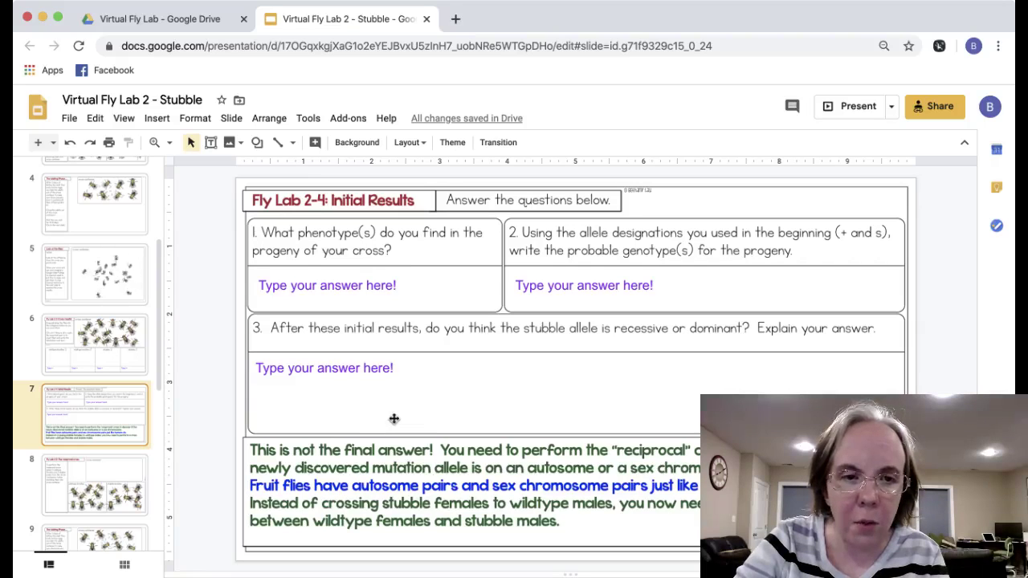
pyautogui.scroll(-2, 117, 412)
# Step through slides 8–11: the reciprocal cross, the second Waiting Phase, the offspring, and Fly Lab 2-6 Cross results
pyautogui.click(117, 406)
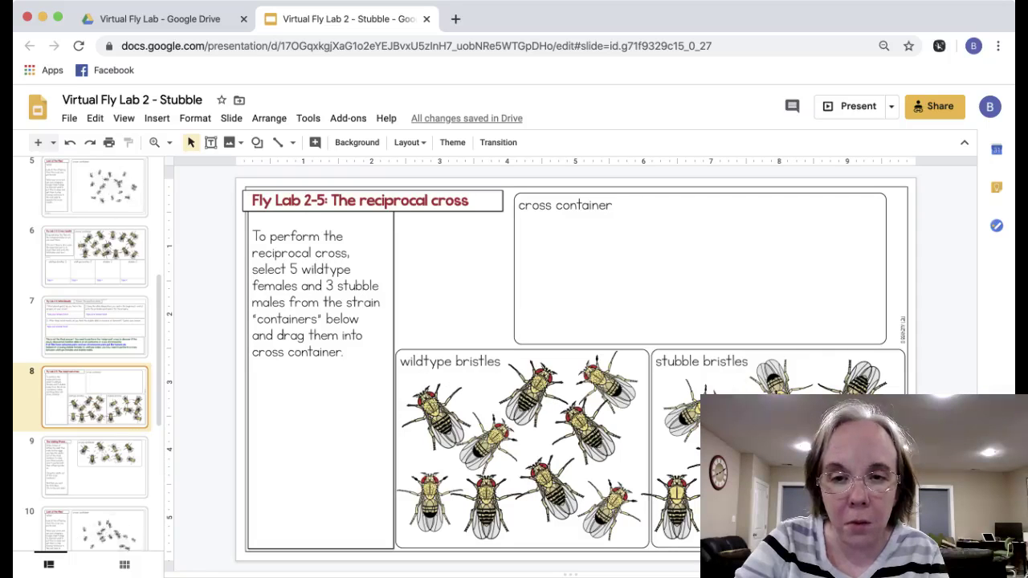
pyautogui.scroll(-2, 123, 434)
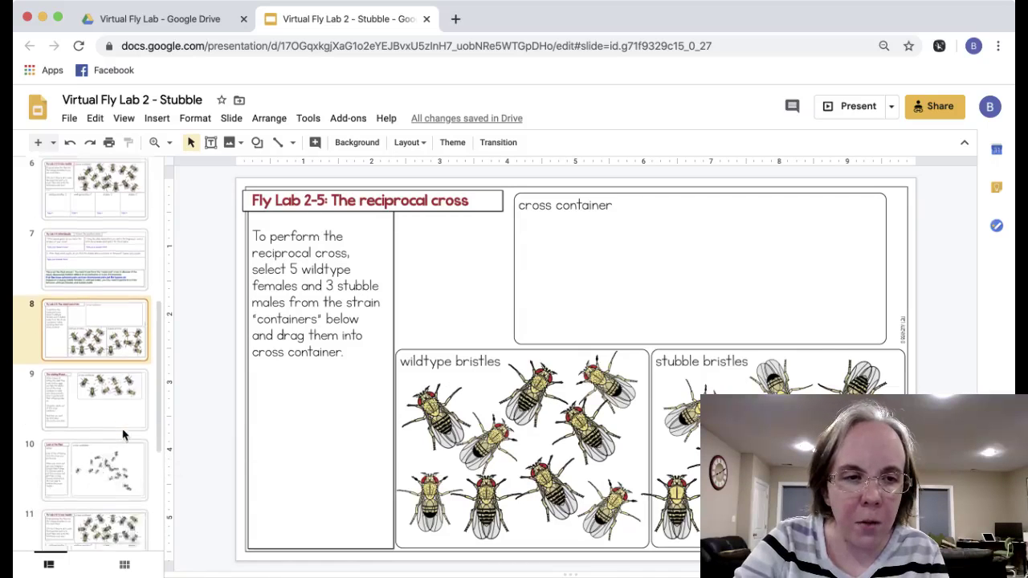
pyautogui.click(108, 394)
pyautogui.scroll(-3, 104, 361)
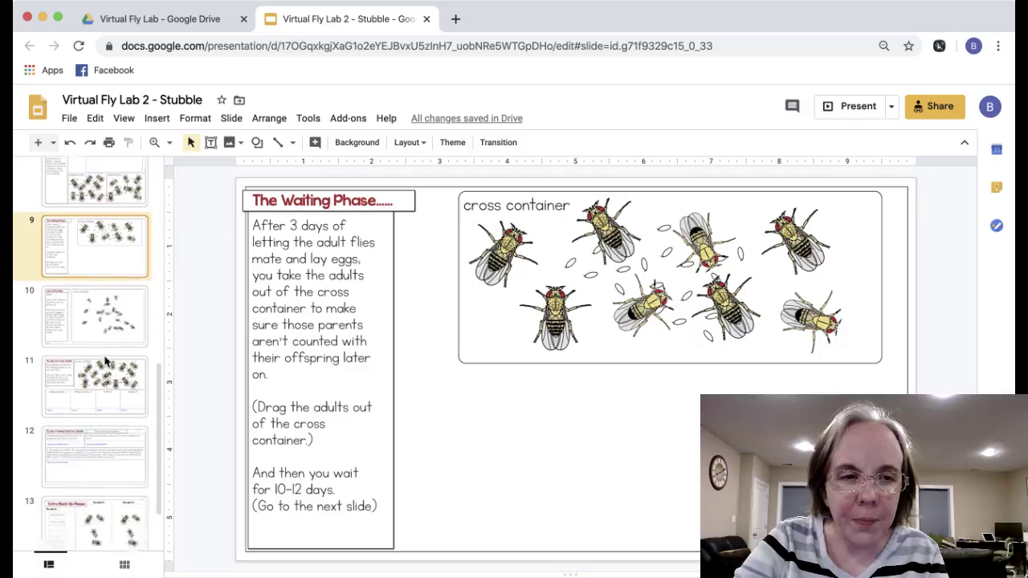
pyautogui.click(112, 297)
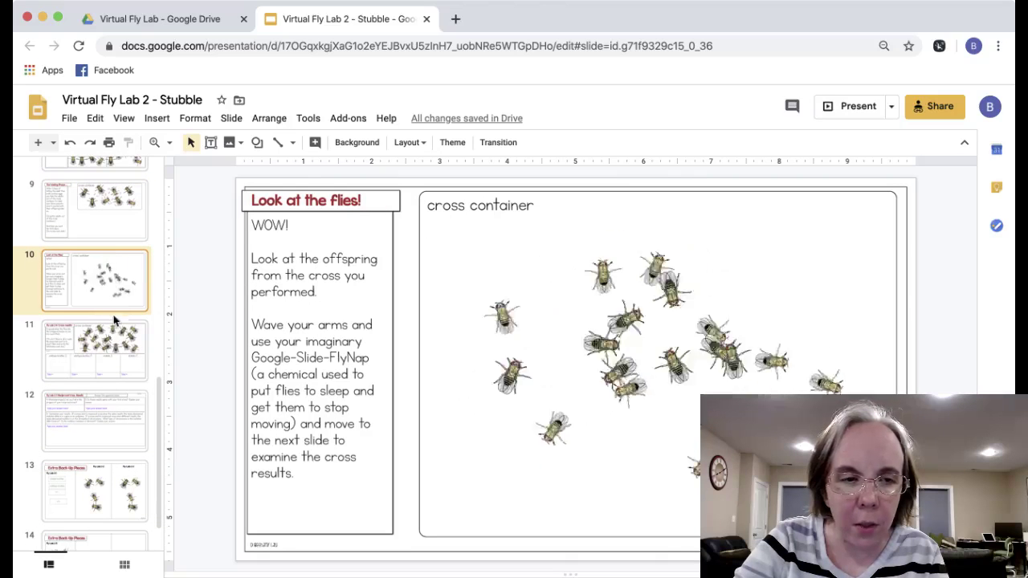
pyautogui.click(122, 350)
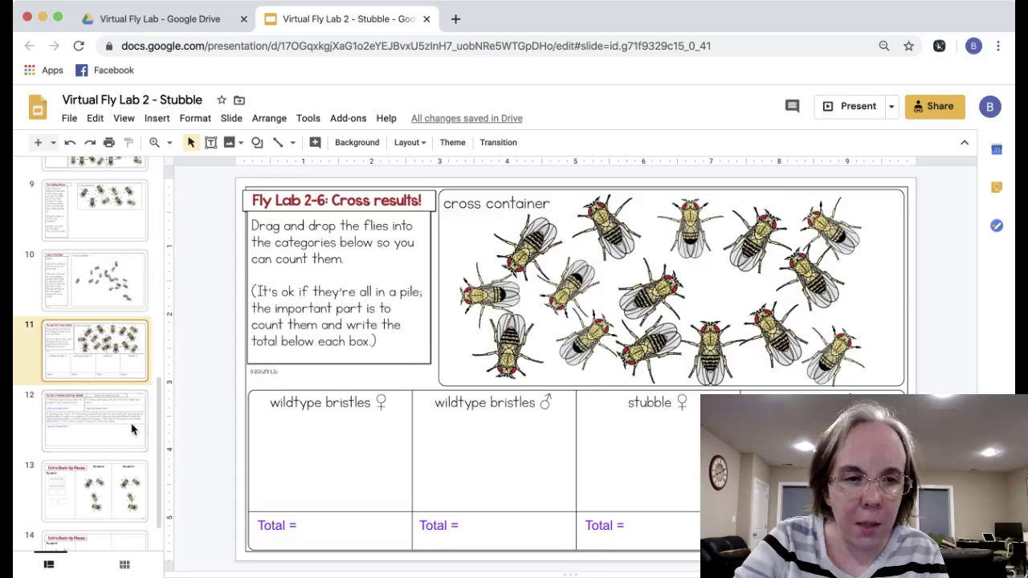
# Show slide 12, 'Fly Lab 2-7: Reciprocal Cross Results', and scroll down through questions 4–6
pyautogui.click(133, 430)
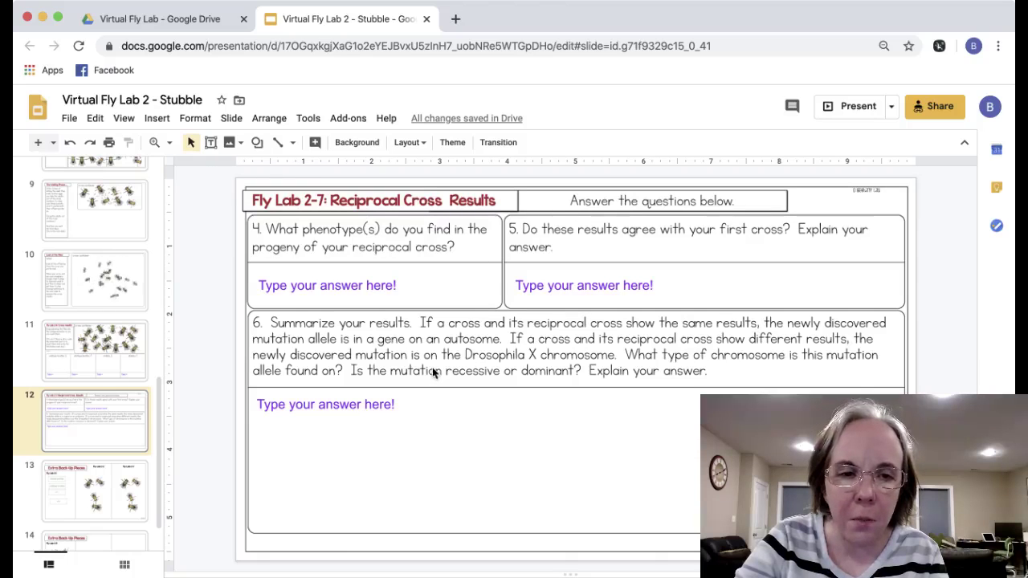
pyautogui.scroll(-2, 115, 395)
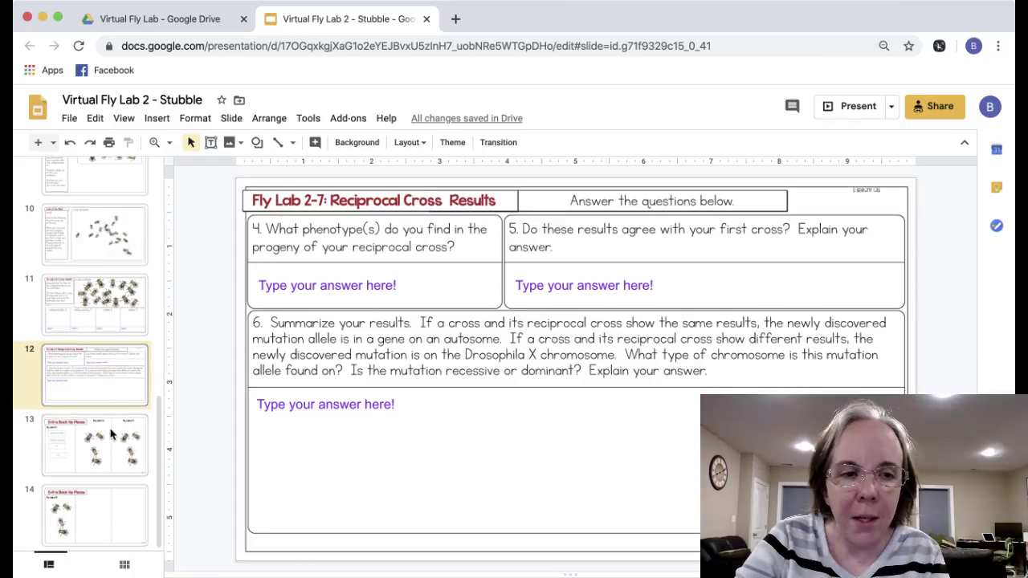
# Look over the Extra Back-Up Pieces slides 13 and 14
pyautogui.click(112, 435)
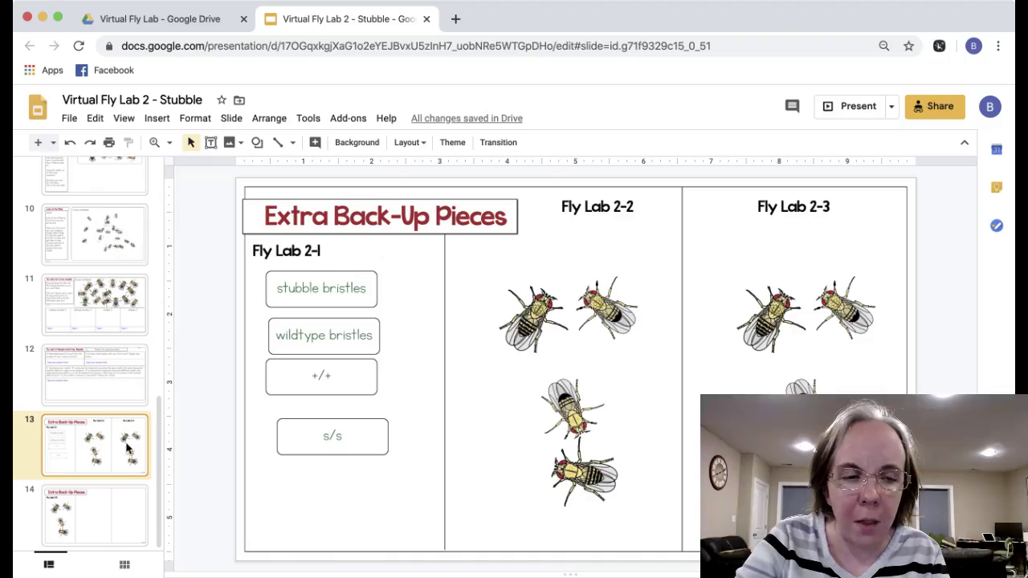
pyautogui.click(106, 514)
pyautogui.click(102, 422)
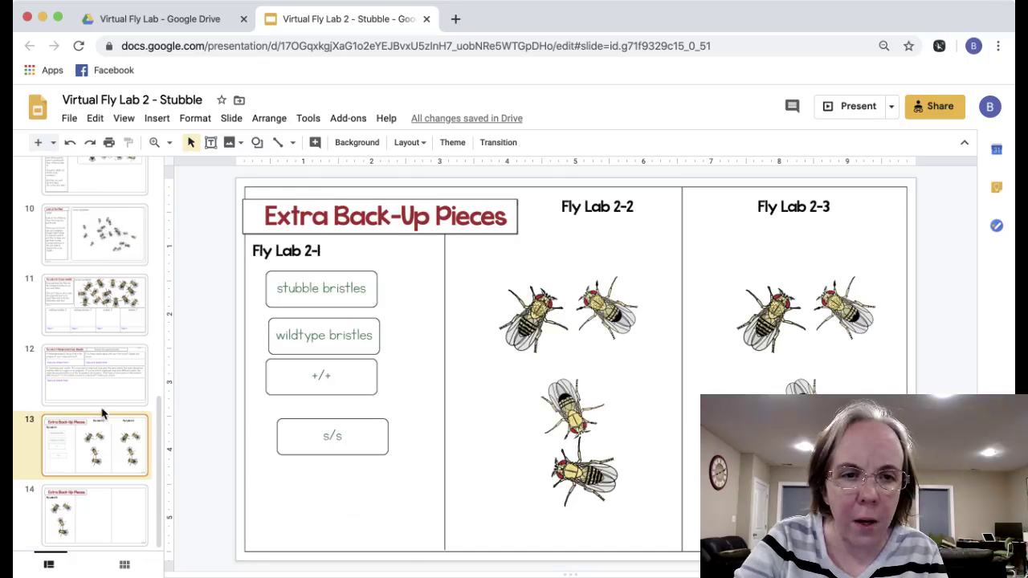
# Scroll the filmstrip back to the top and close the Virtual Fly Lab 2 - Stubble deck
pyautogui.scroll(8, 112, 297)
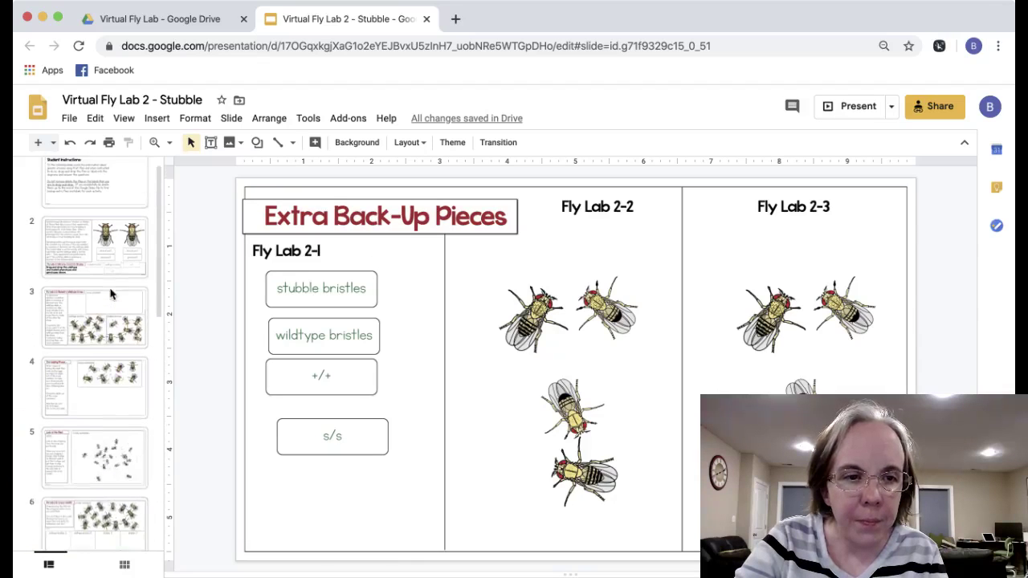
pyautogui.scroll(1, 110, 295)
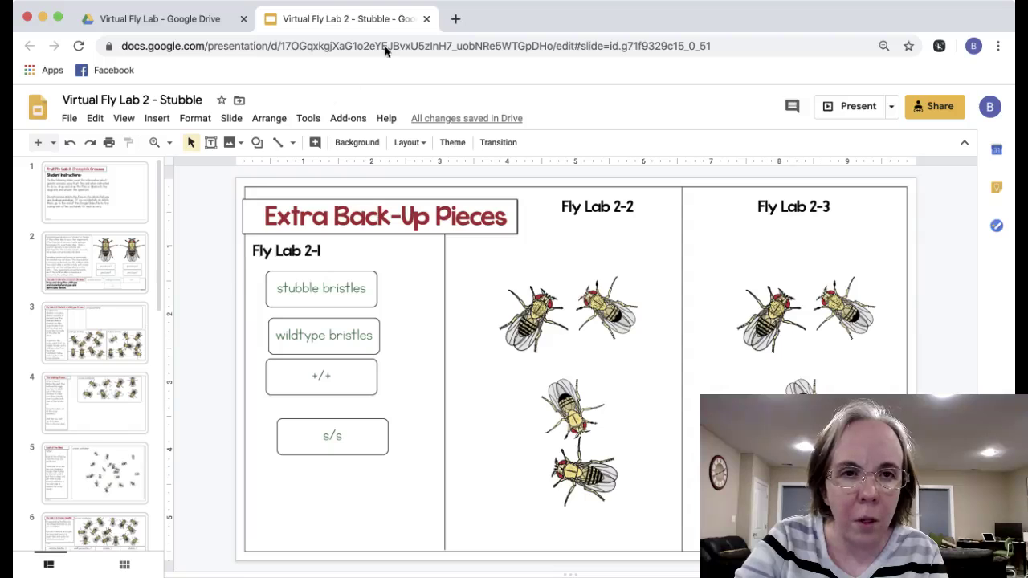
pyautogui.click(426, 19)
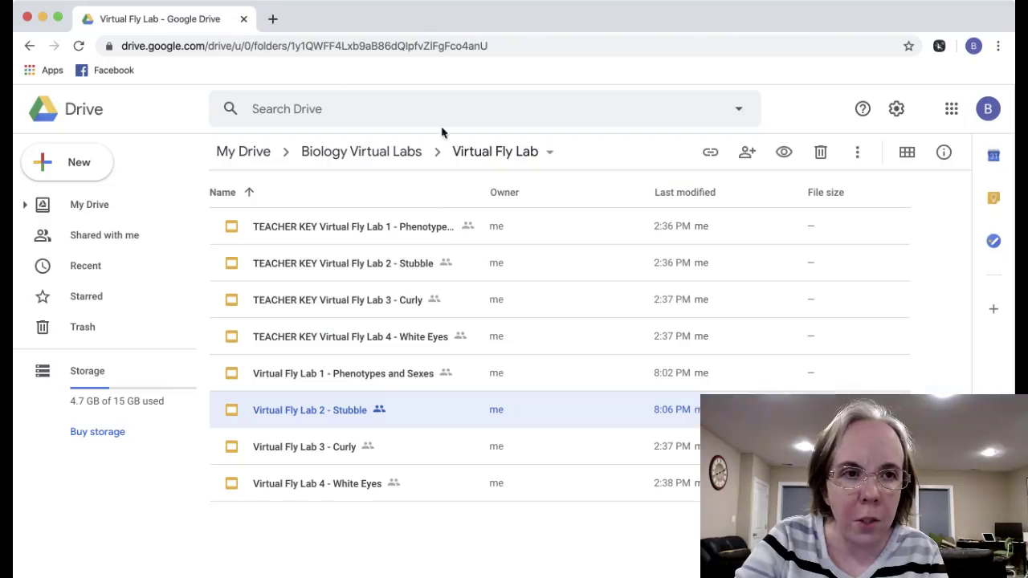
# Select the Virtual Fly Lab 3 - Curly presentation in the folder's file list
pyautogui.click(299, 449)
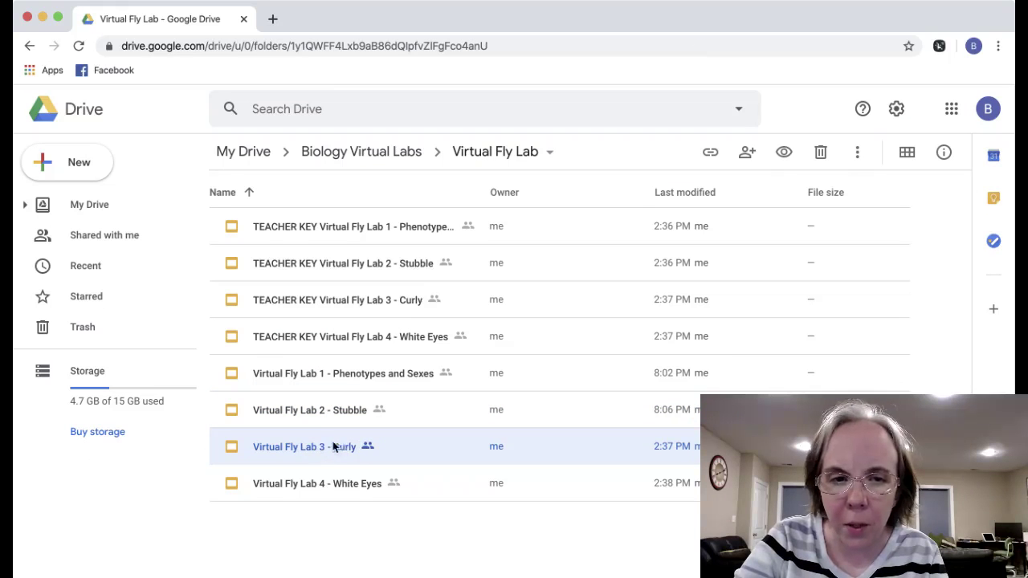